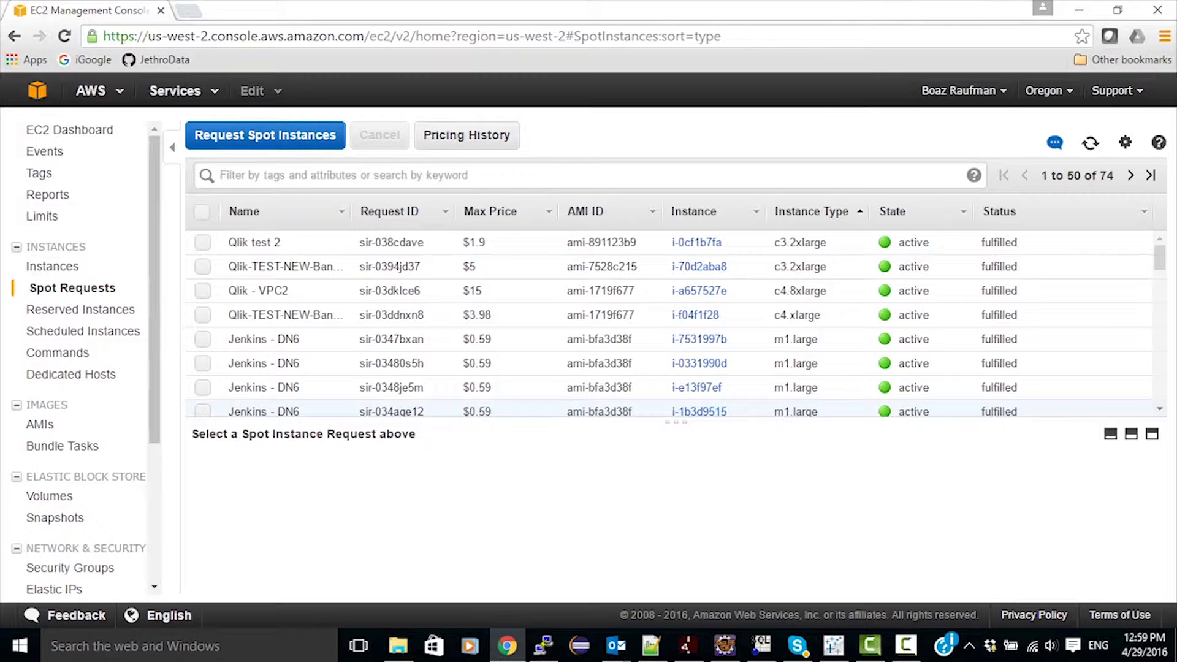
Launch the Request Spot Instances wizard from the Spot Requests page.
left_click(265, 135)
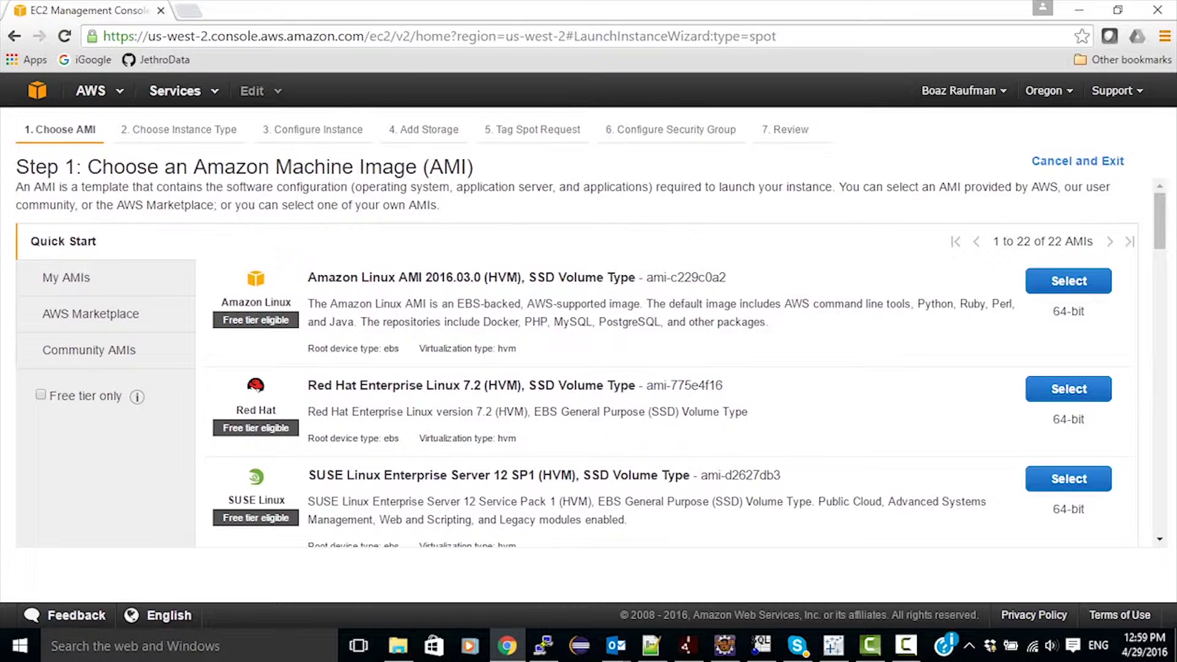
Search Community AMIs for 'Jethro' and select the Jethro Query Node image (ami-9131d0f1).
left_click(88, 350)
left_click(276, 258)
type("Jethro")
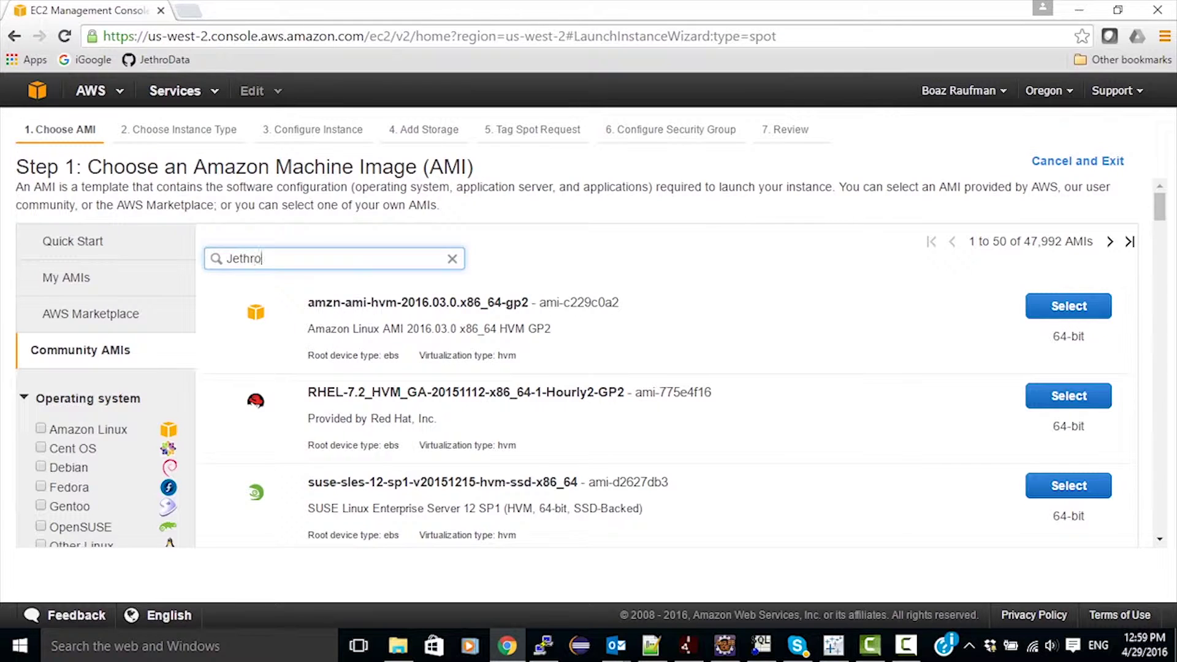
key("Return")
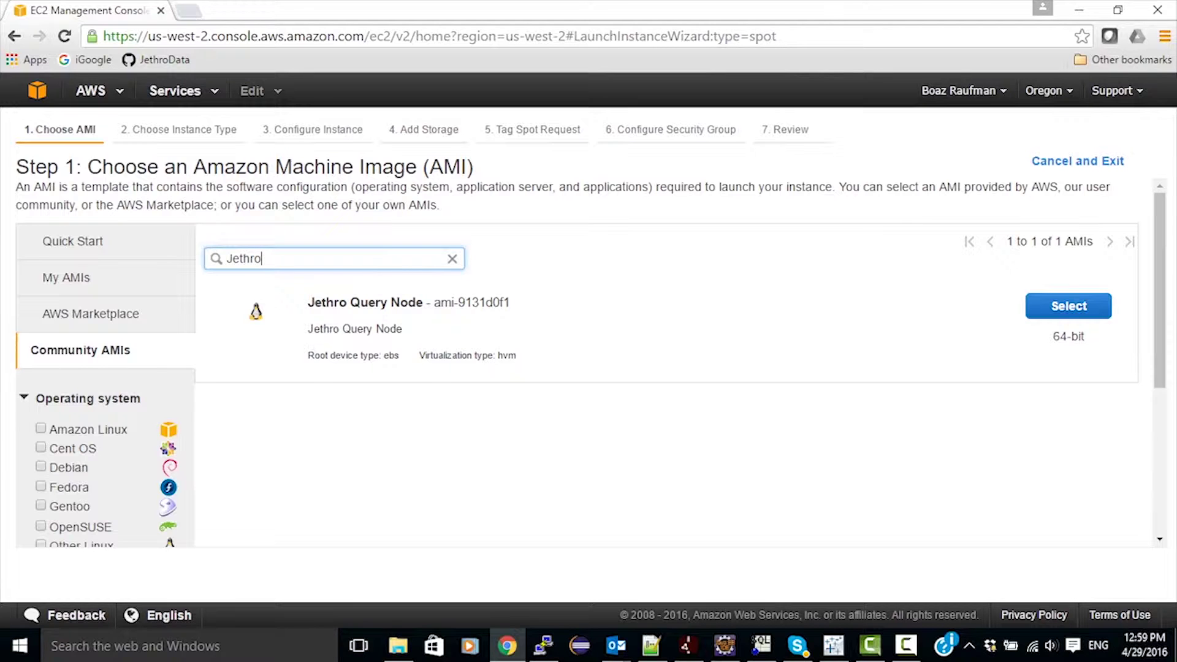
left_click(1068, 306)
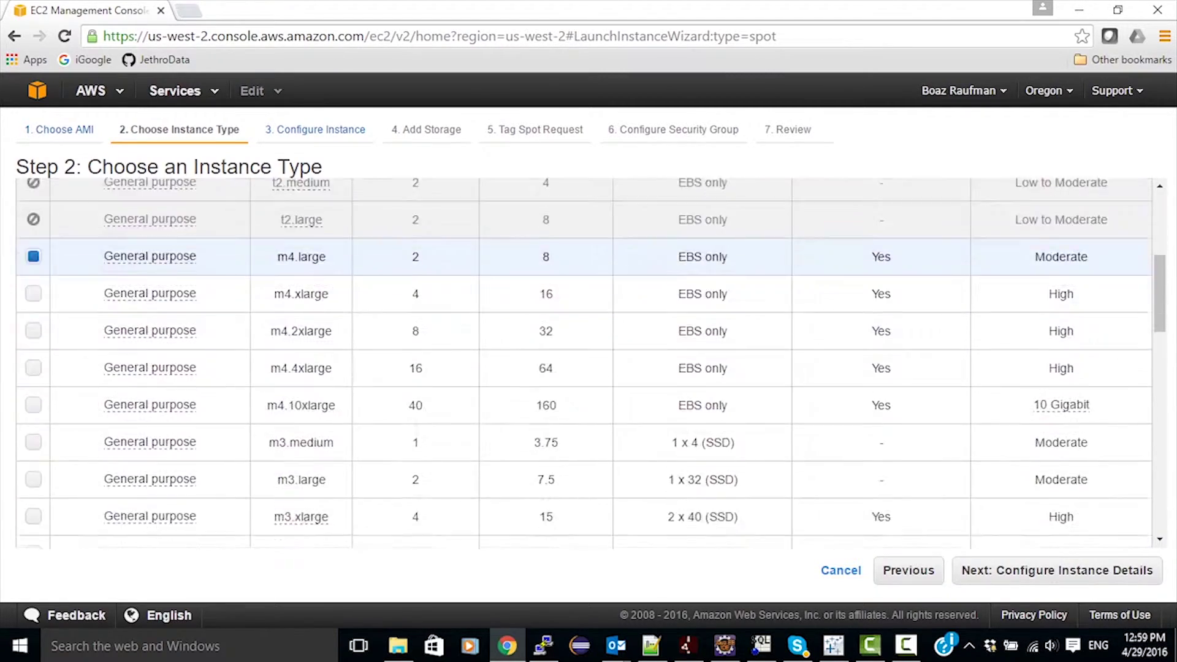
Choose the r3.4xlarge instance type and continue to Configure Instance Details.
scroll(582, 308, "down", 6)
scroll(583, 309, "down", 4)
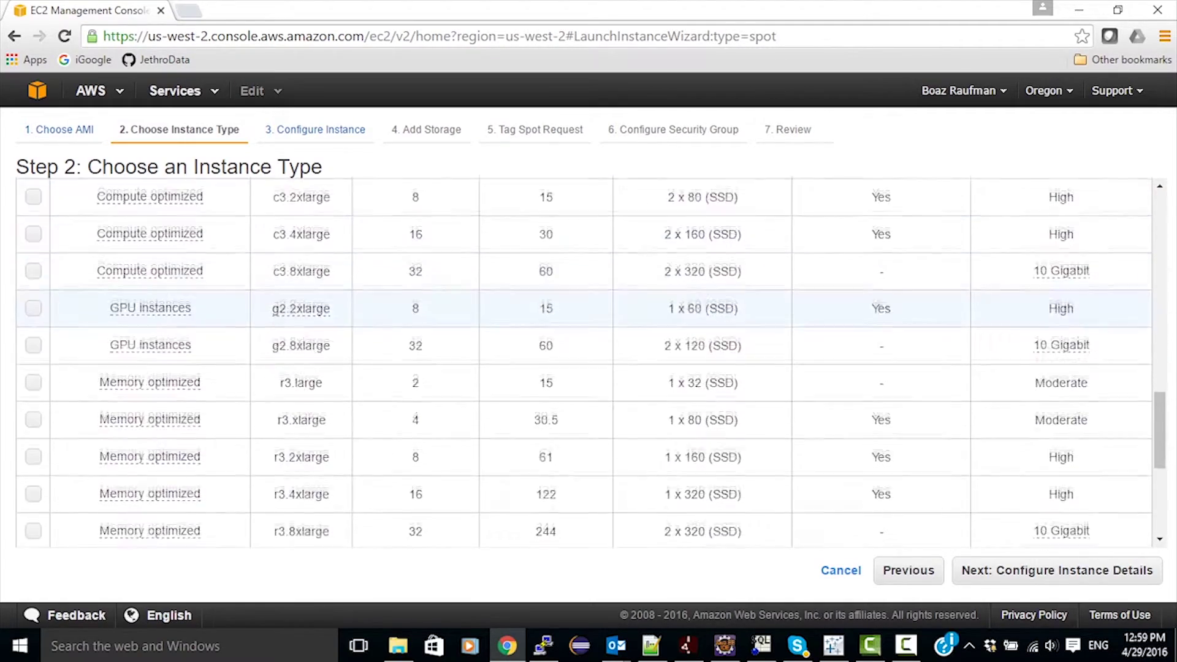
scroll(582, 308, "down", 5)
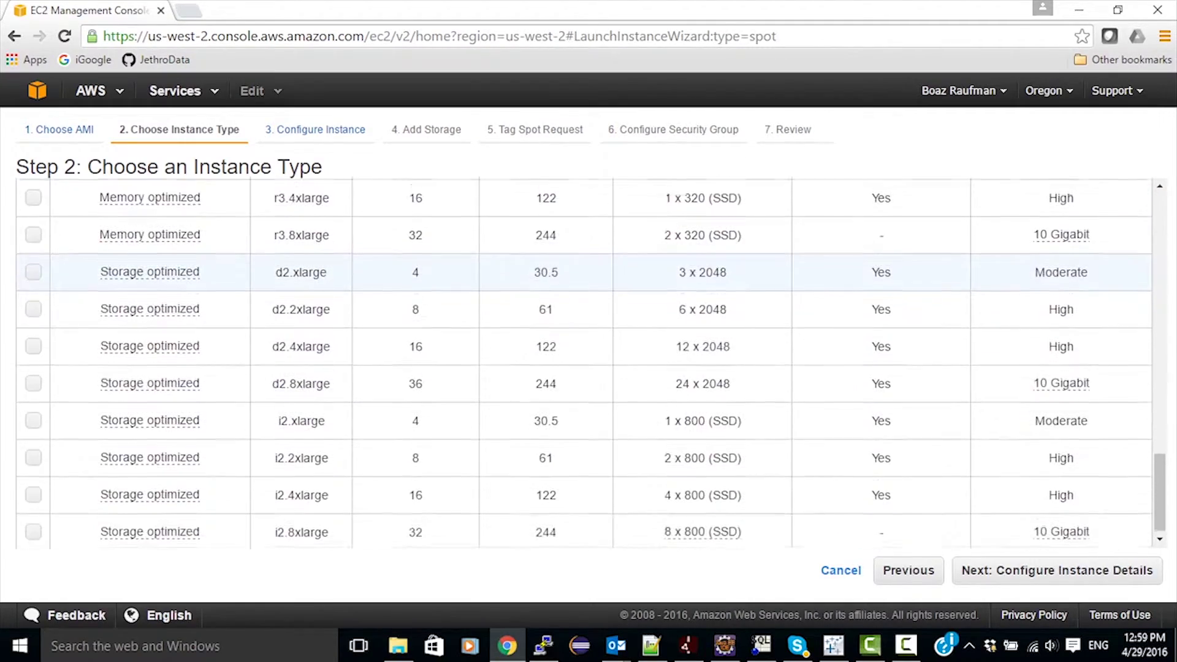
scroll(583, 342, "down", 1)
scroll(582, 379, "up", 4)
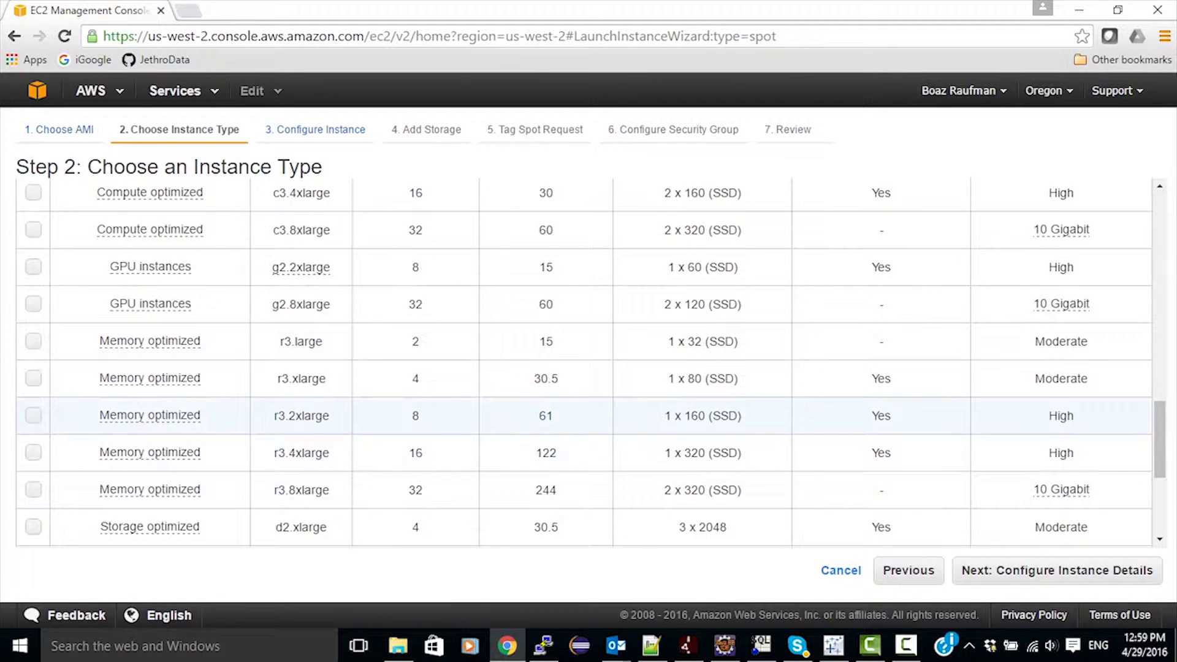
scroll(582, 429, "down", 3)
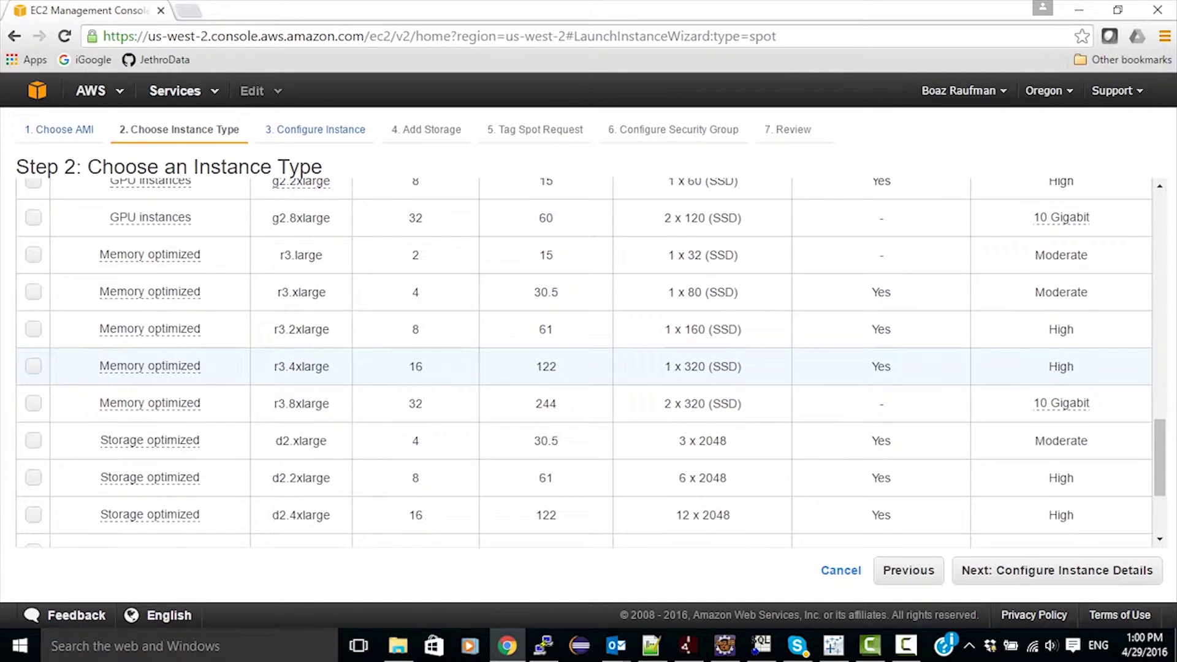
left_click(33, 366)
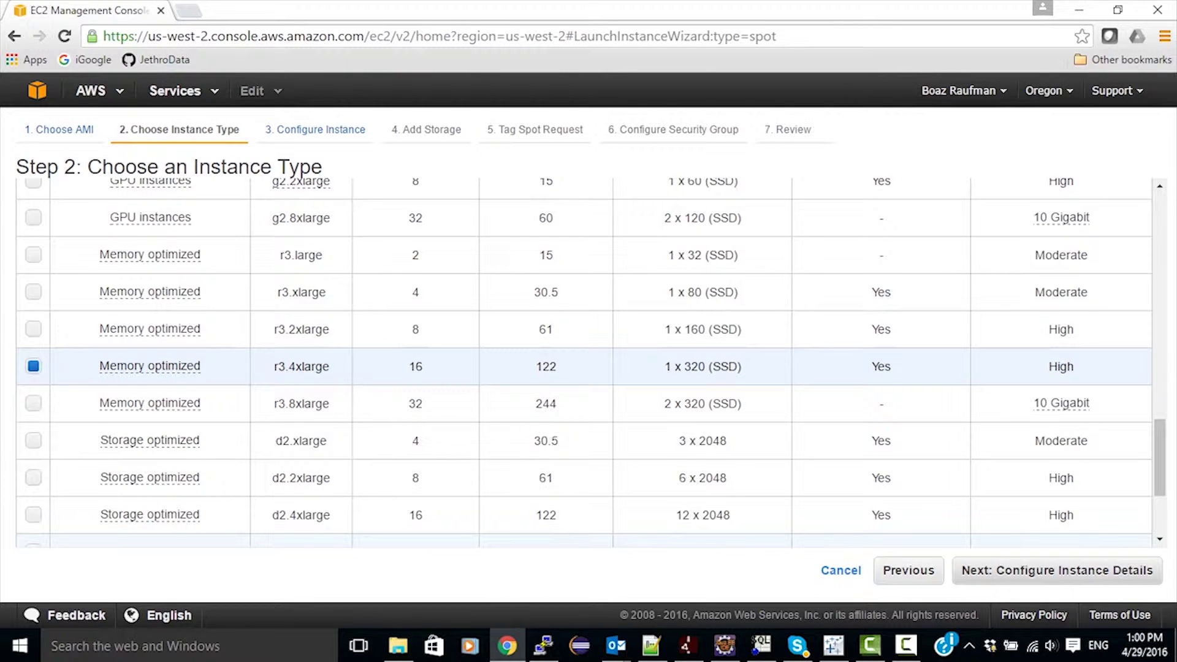
left_click(1057, 570)
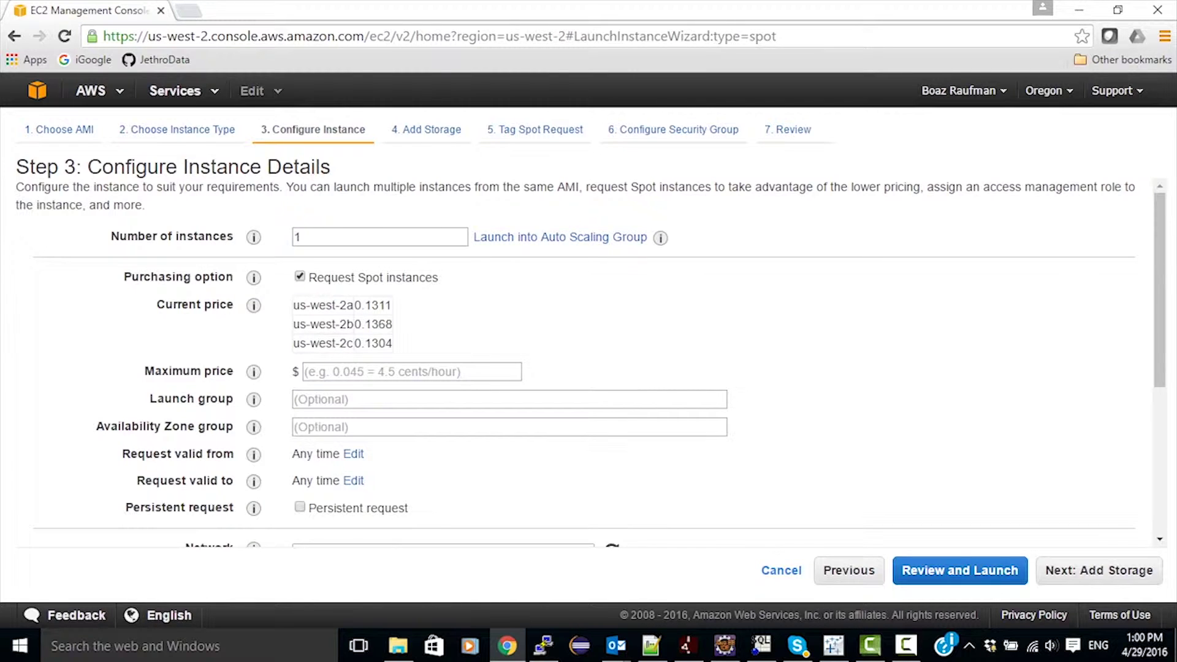
Set the maximum spot price to 10 and continue past the 128 GiB root volume storage to tagging.
left_click(411, 372)
type("10")
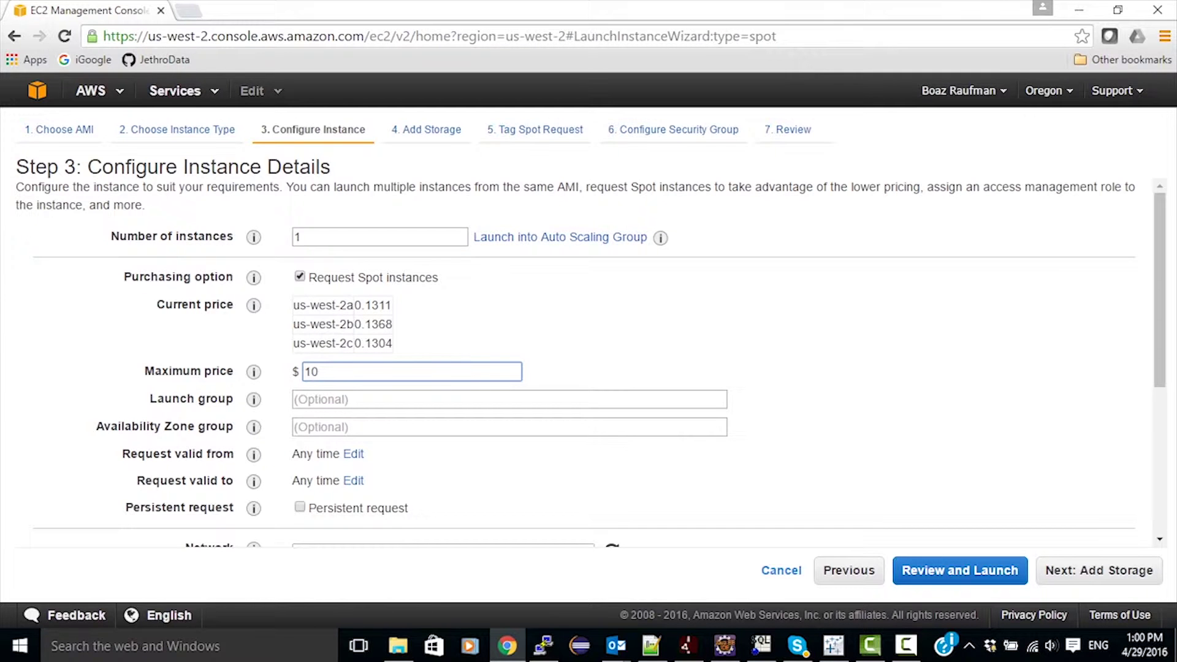
left_click(619, 343)
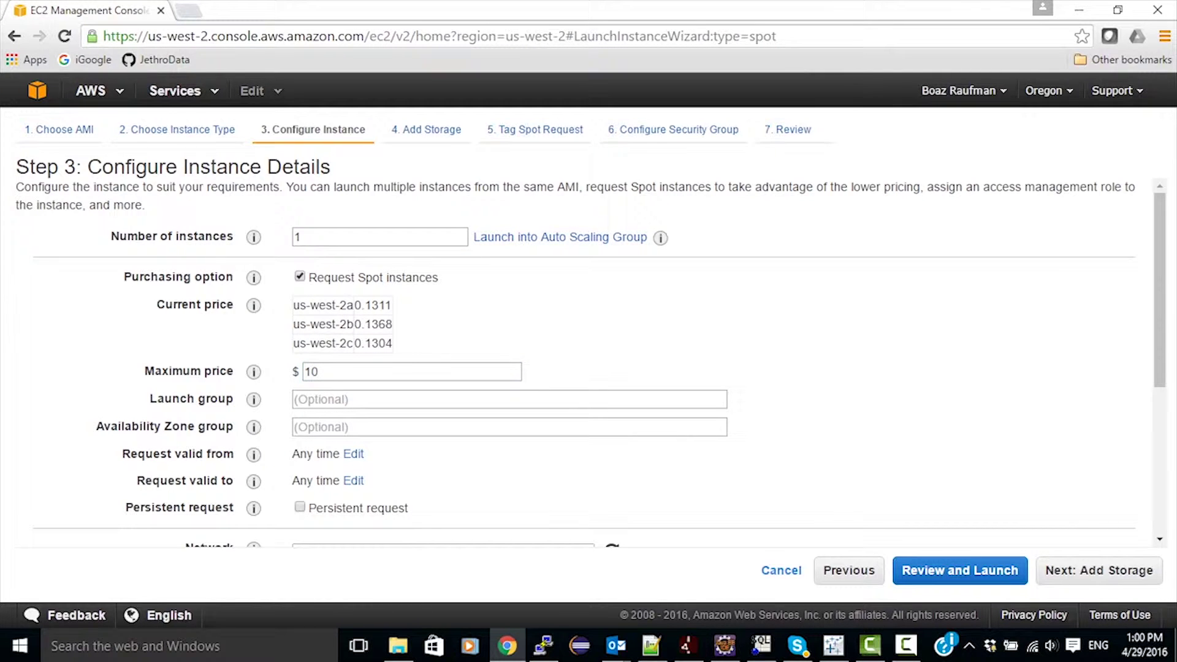
scroll(589, 362, "down", 3)
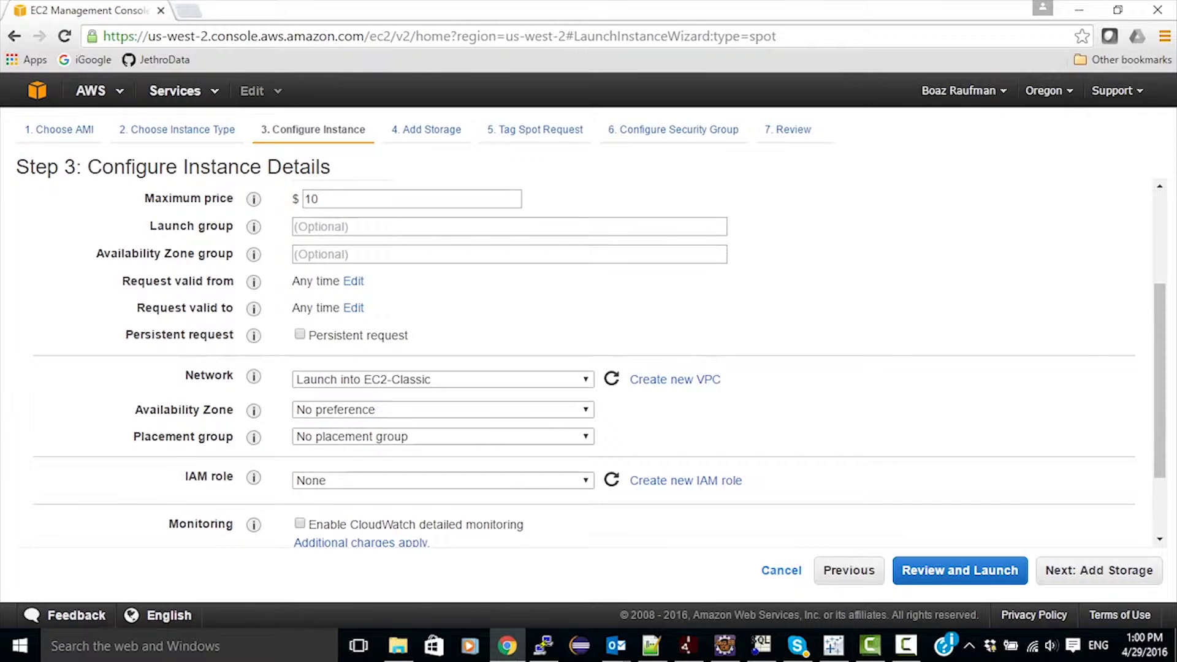
scroll(588, 362, "down", 2)
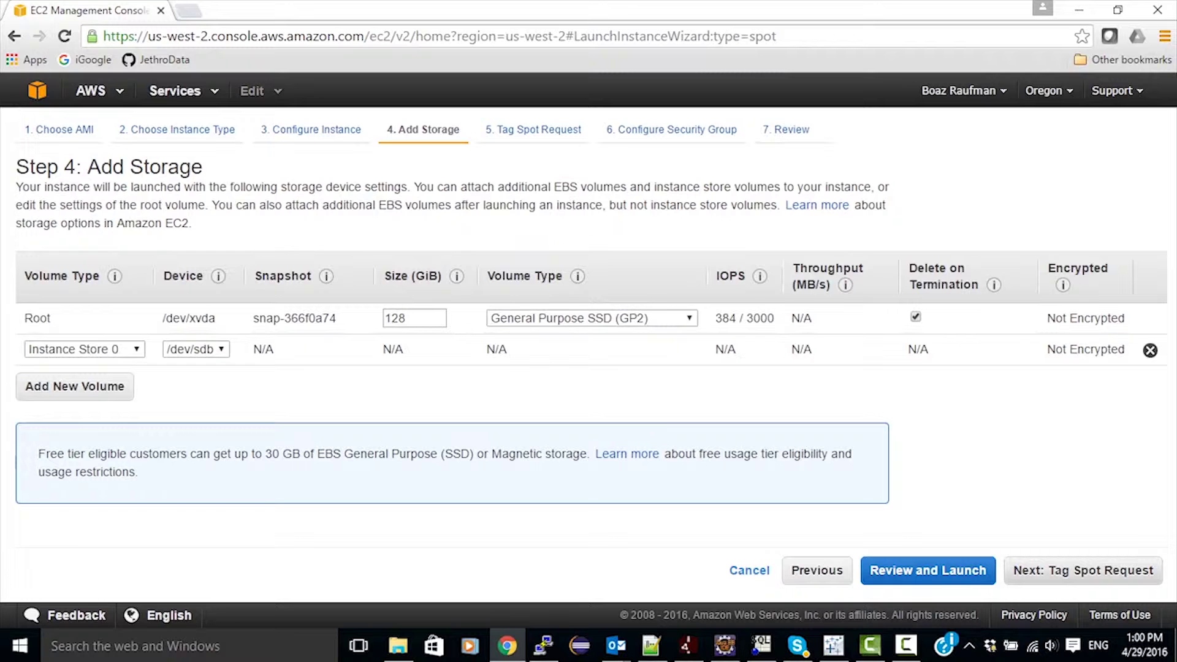
left_click(1082, 570)
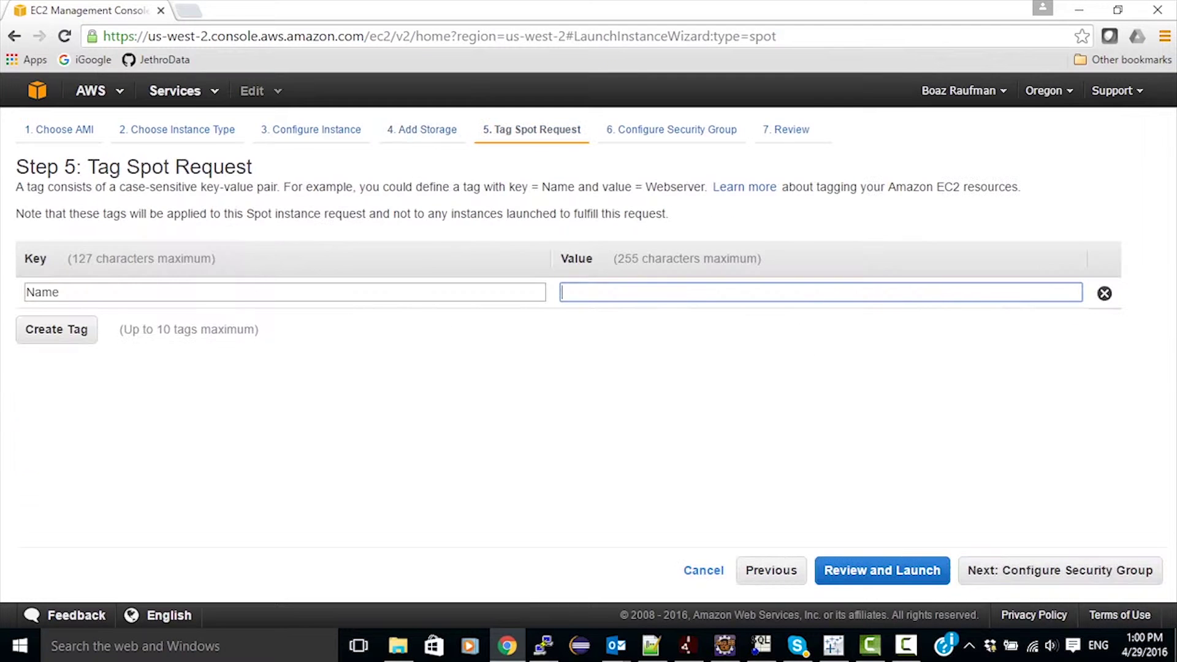
Tag the spot request with Name Jethro-QN and continue to security group settings.
type("Jet")
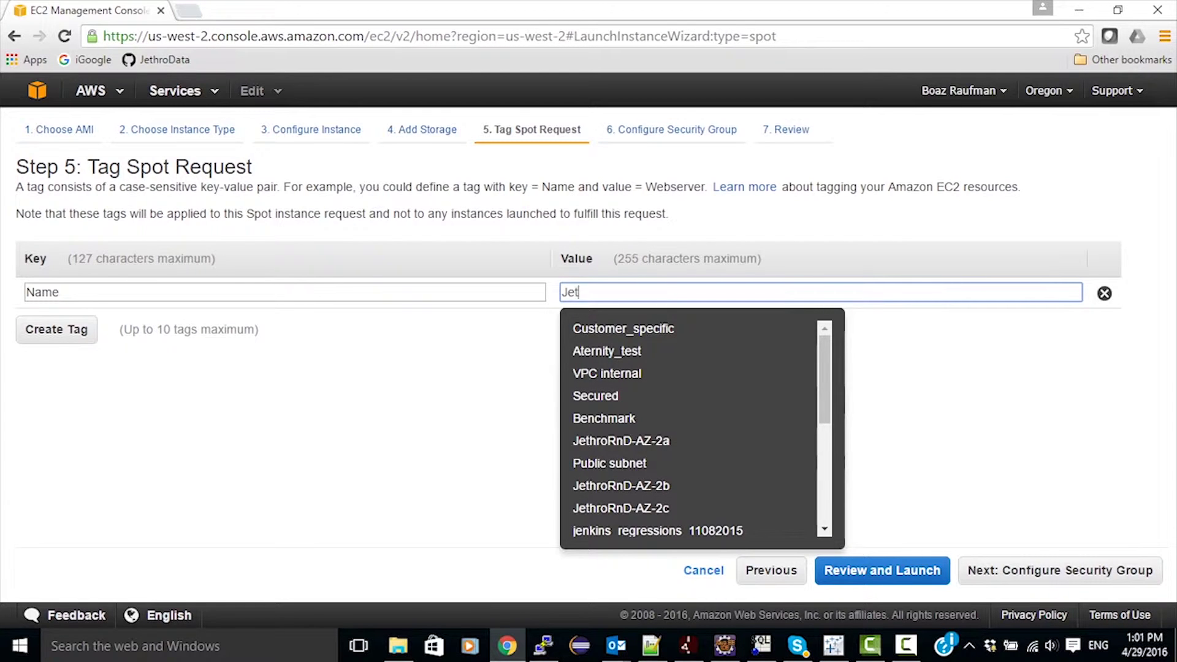
type("hro-QN")
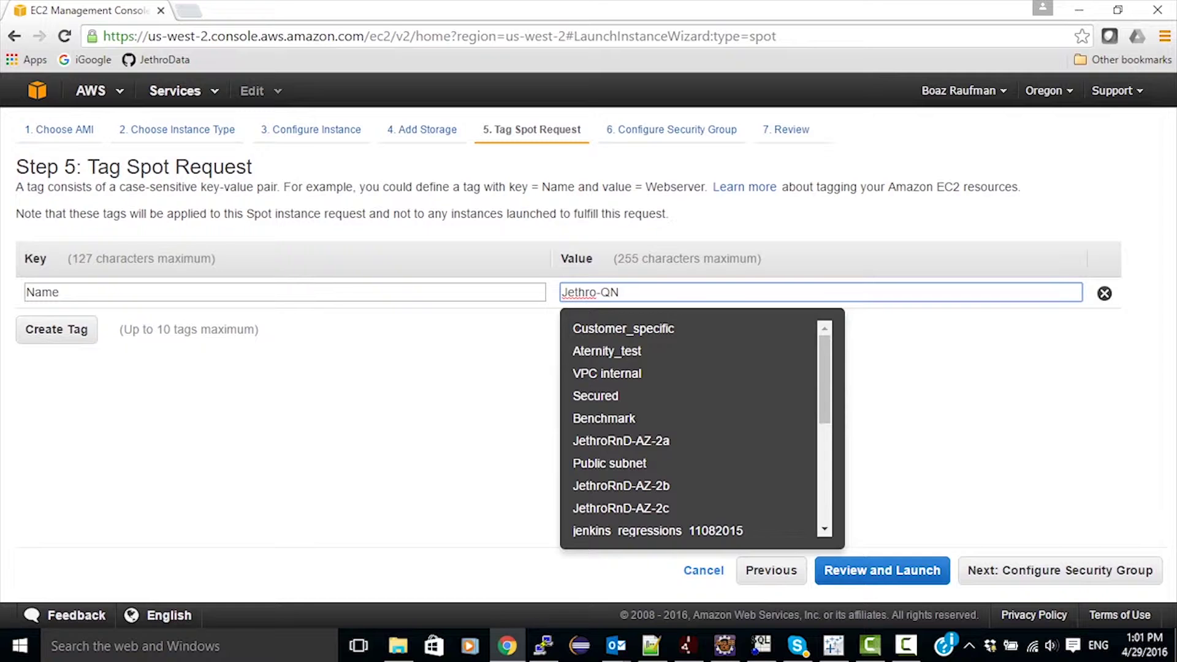
key("Tab")
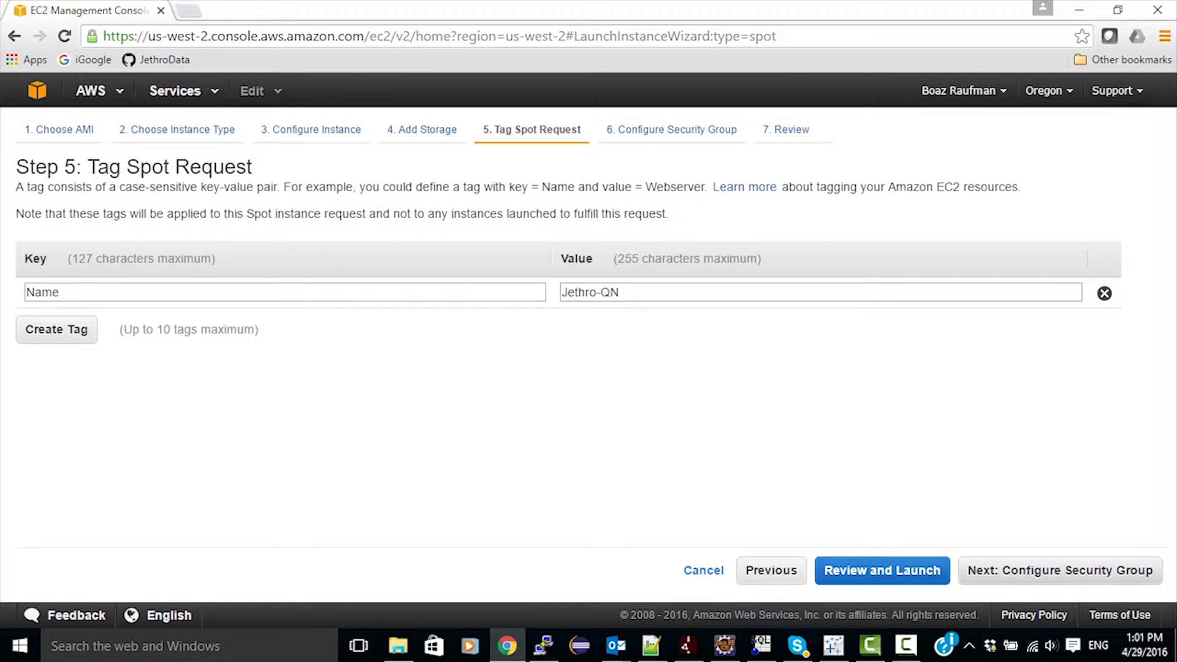
left_click(1060, 570)
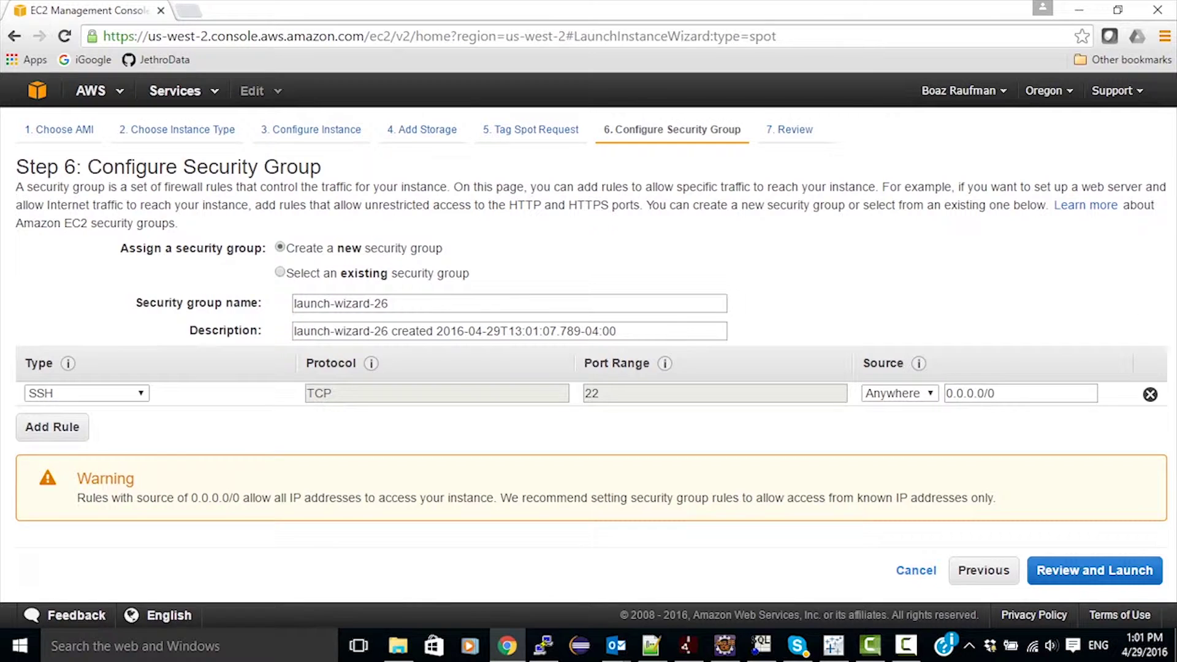
Assign the existing Jethro-Server security group and go to the request review.
left_click(280, 272)
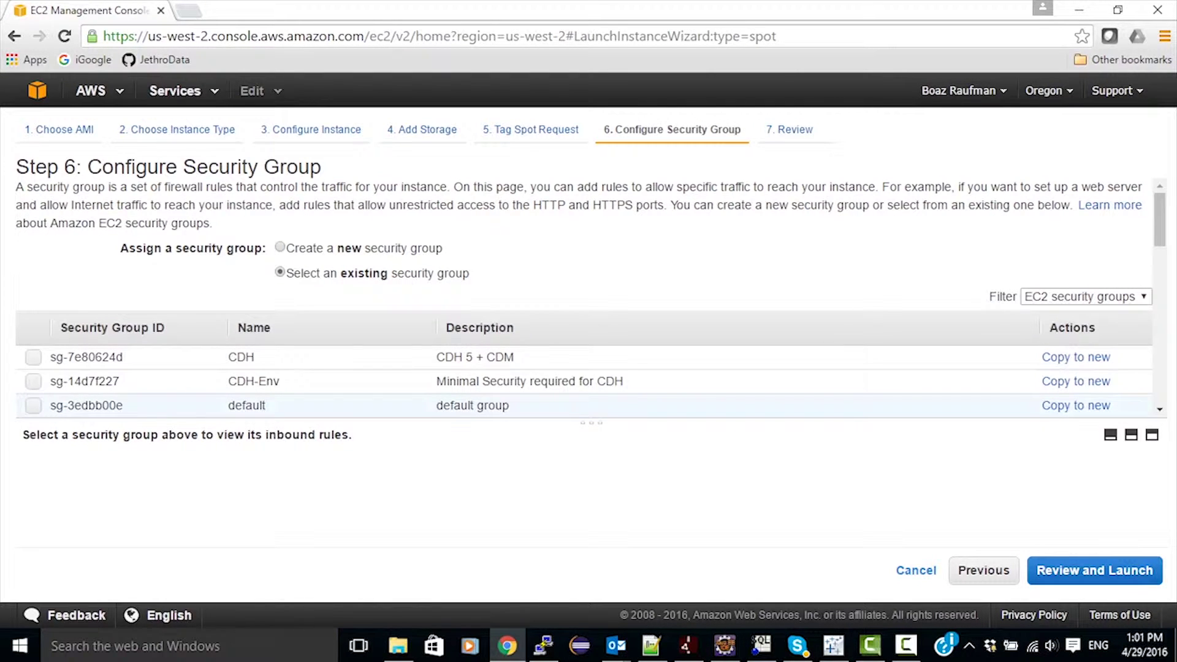
scroll(588, 301, "down", 3)
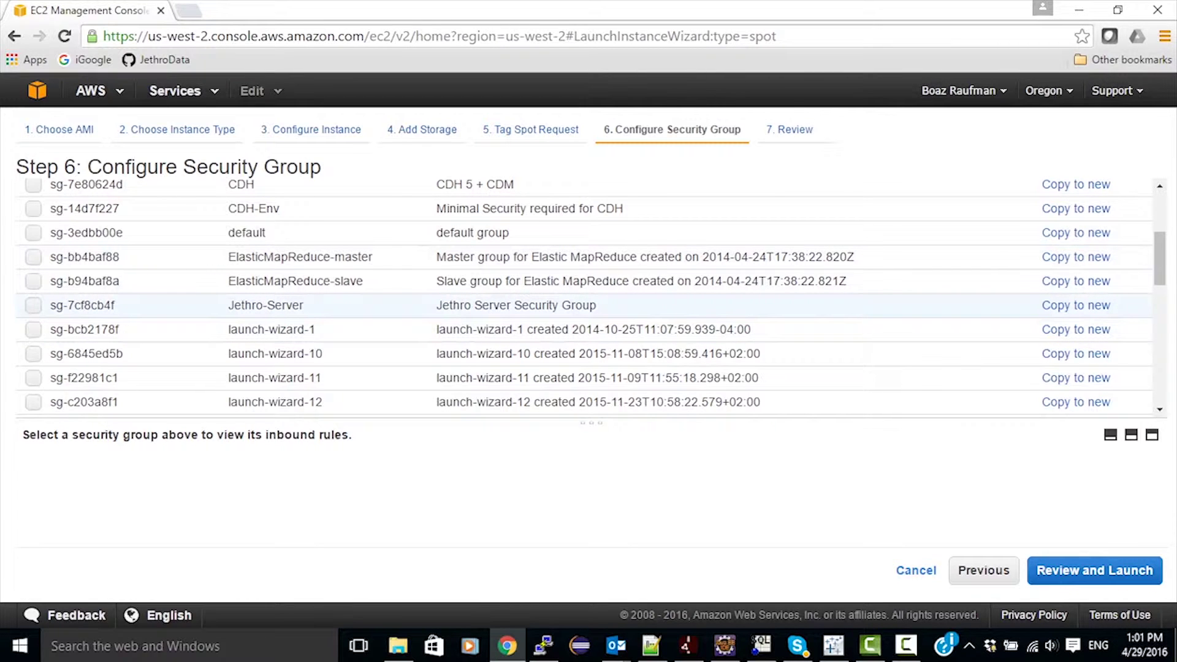
left_click(33, 305)
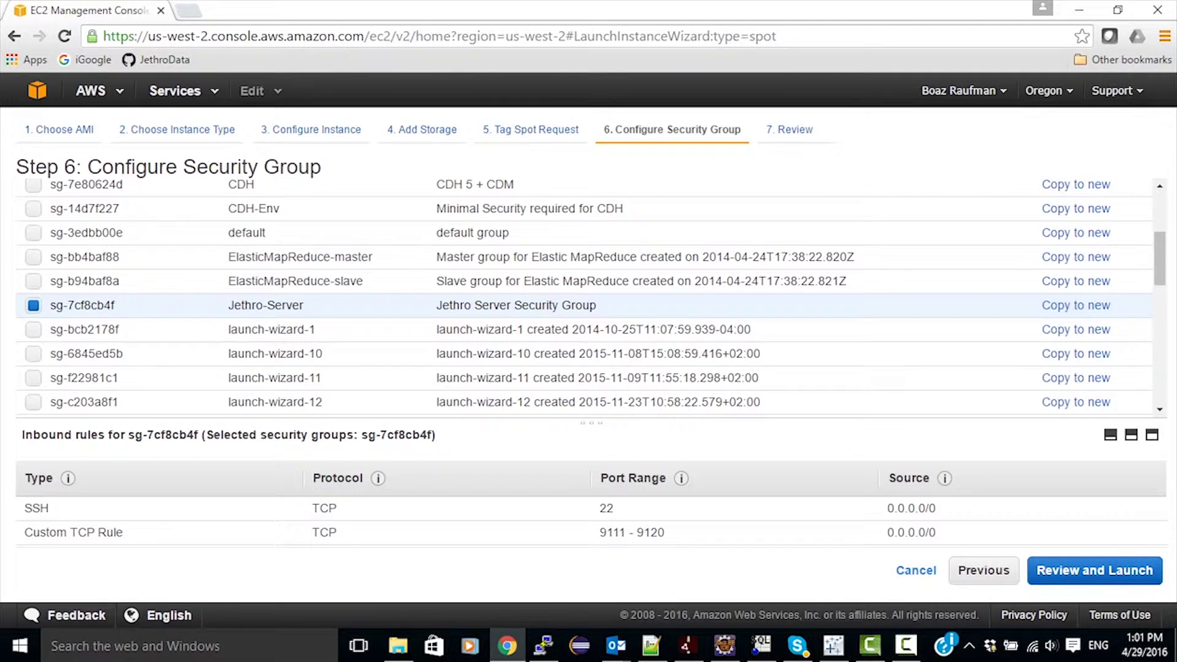
left_click(1094, 570)
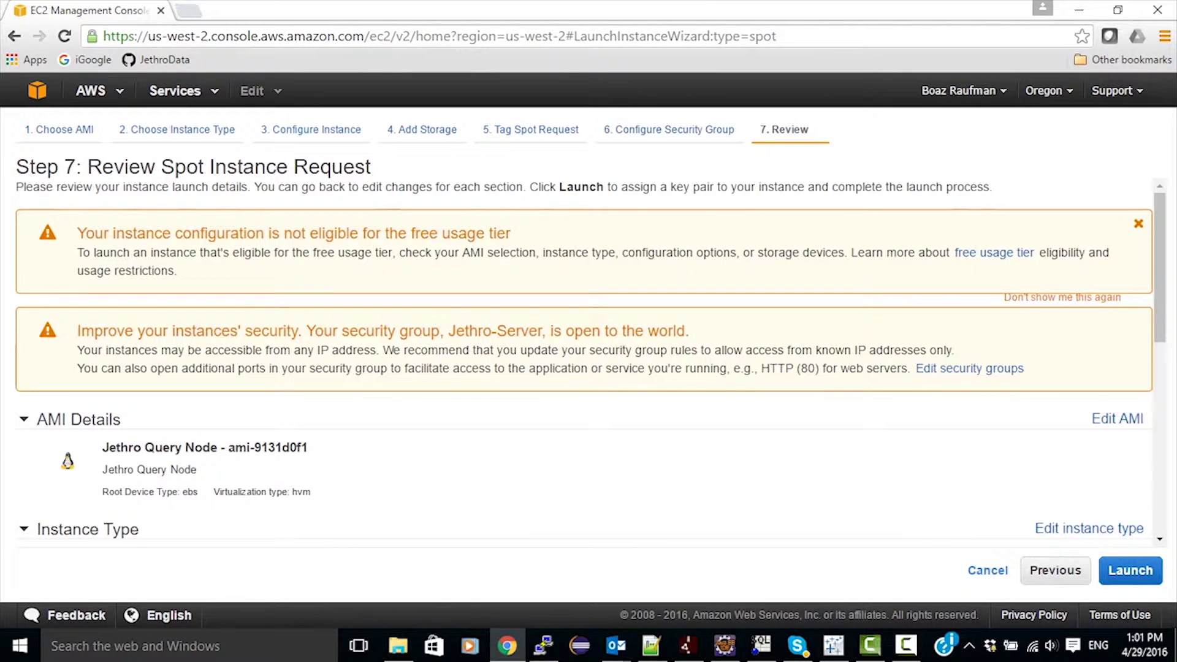
Check the Jethro-Server rules for ports 22 and 9111–9120, then launch the request.
scroll(591, 362, "down", 1)
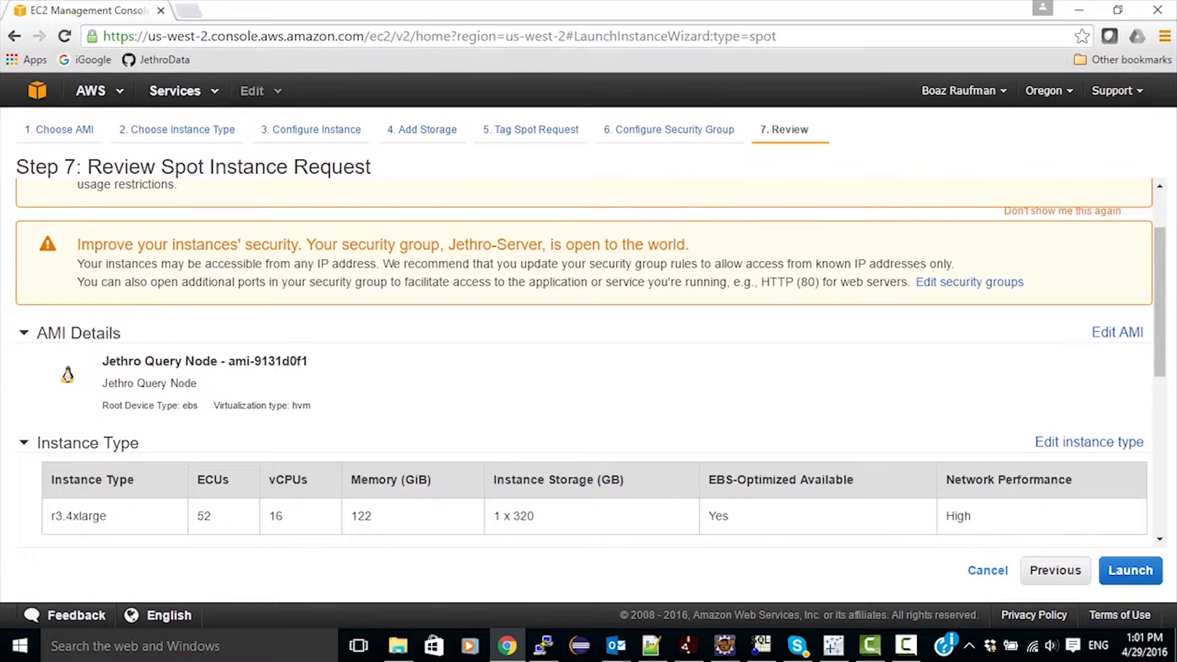
scroll(591, 362, "down", 2)
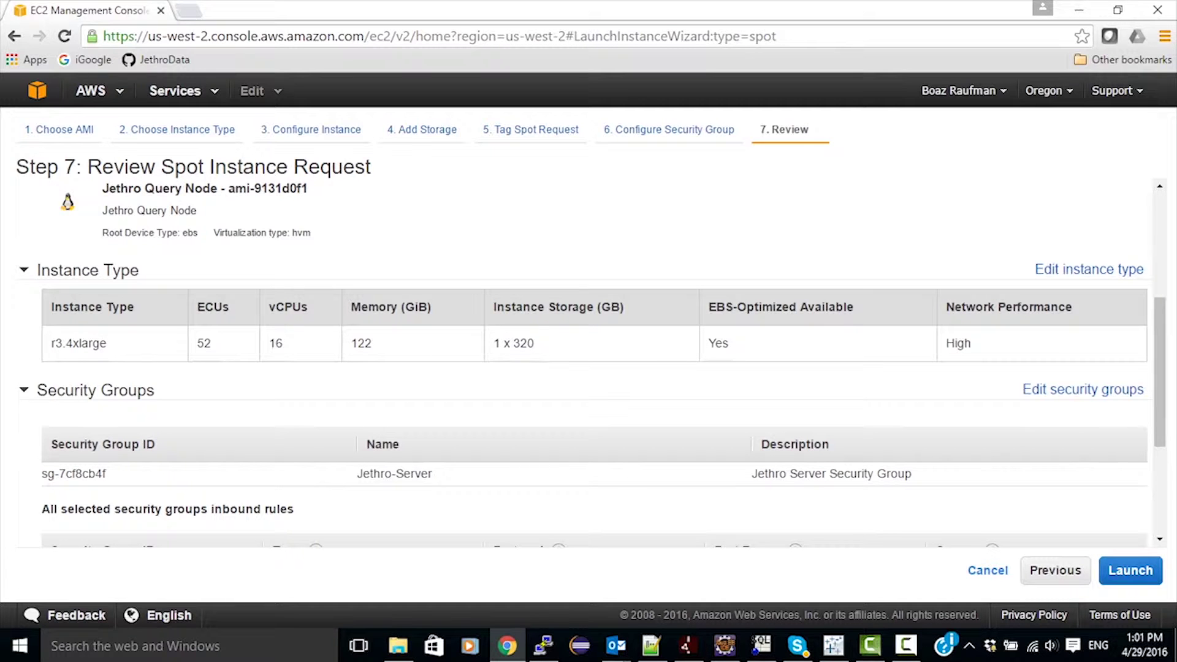
scroll(588, 362, "down", 2)
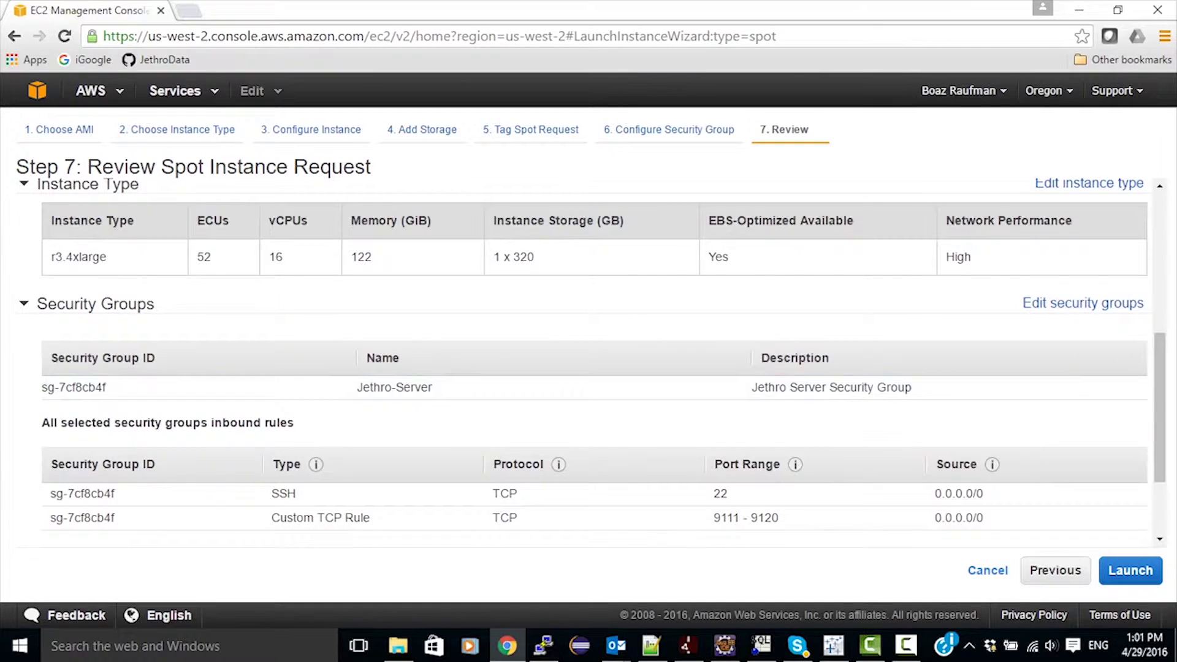
scroll(589, 362, "down", 2)
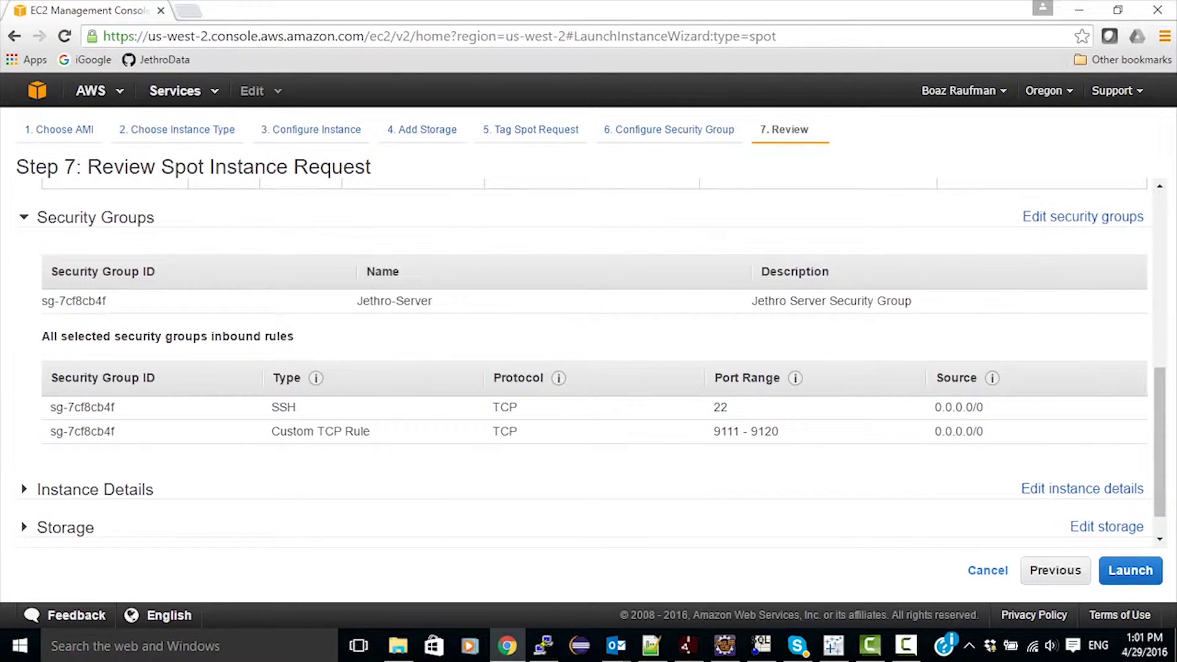
scroll(588, 362, "down", 1)
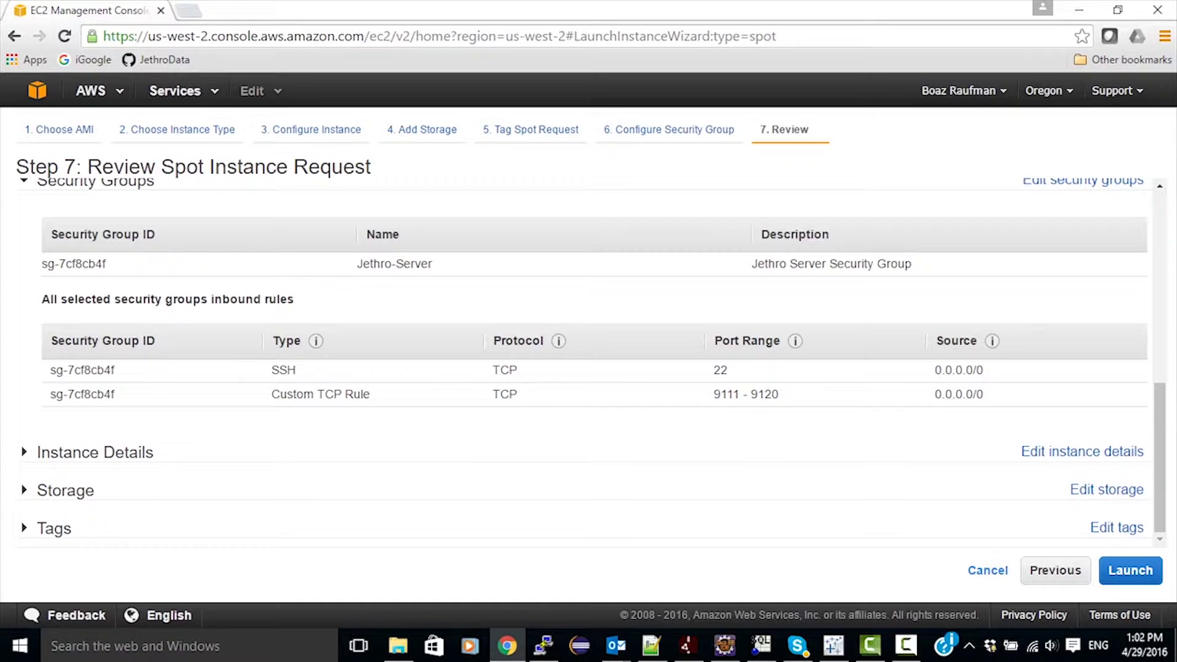
left_click(1130, 570)
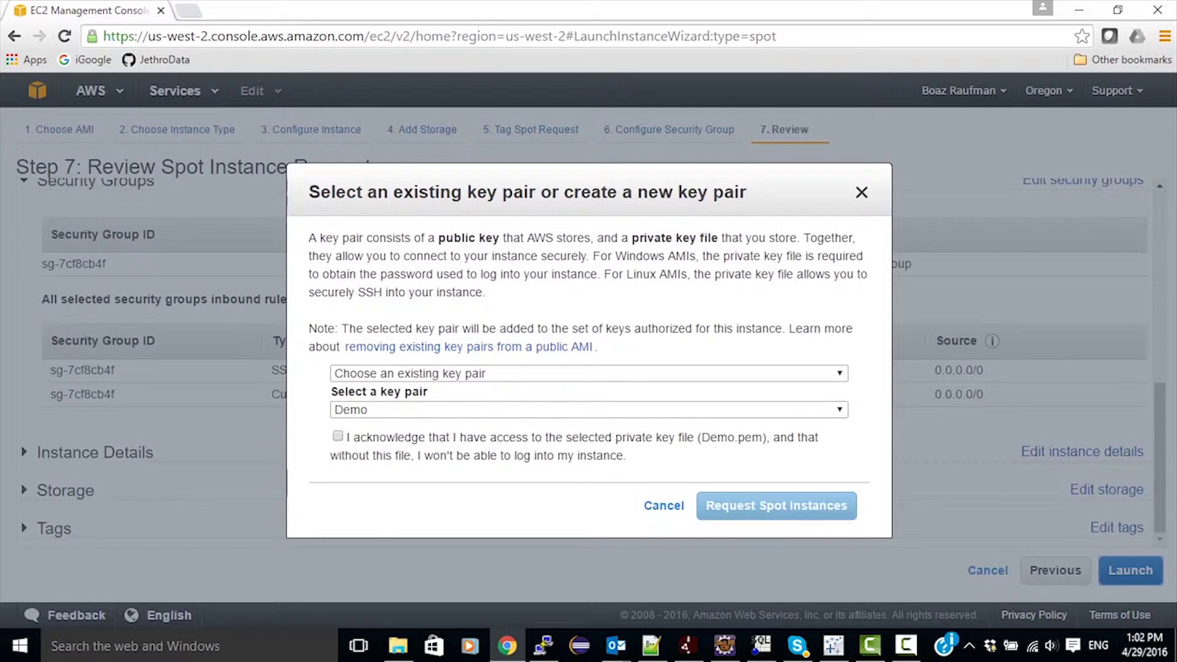
Submit the spot request using key pair kpjethroIR-Oregon.ppk, acknowledging access to the private key.
left_click(588, 409)
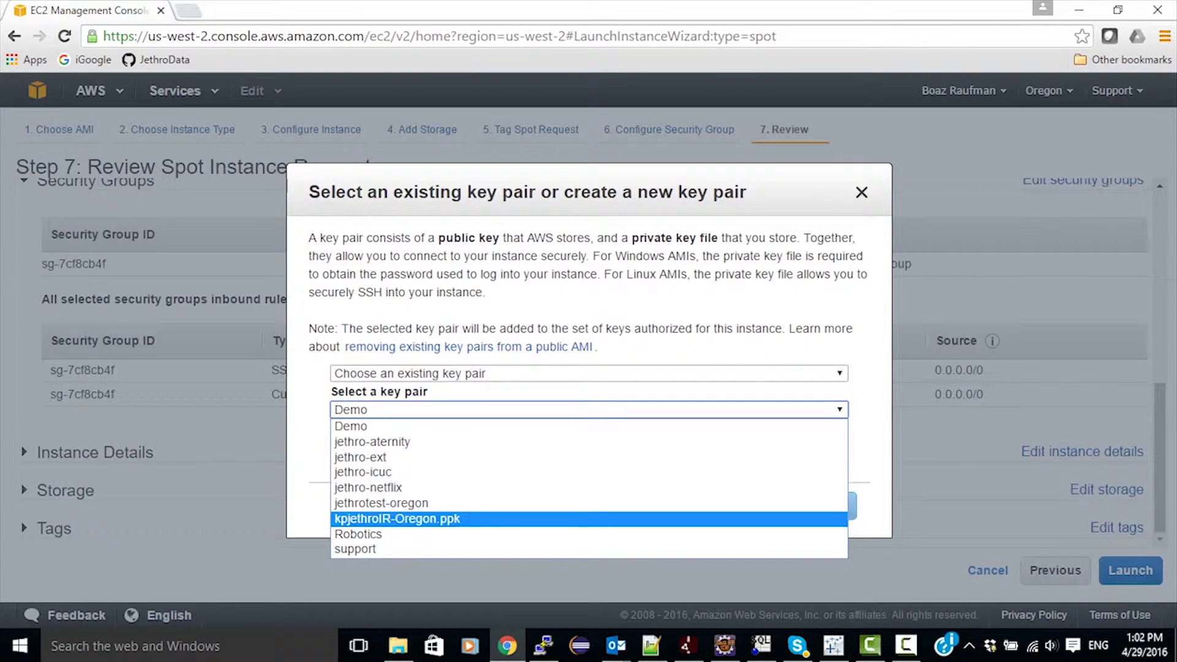
left_click(397, 519)
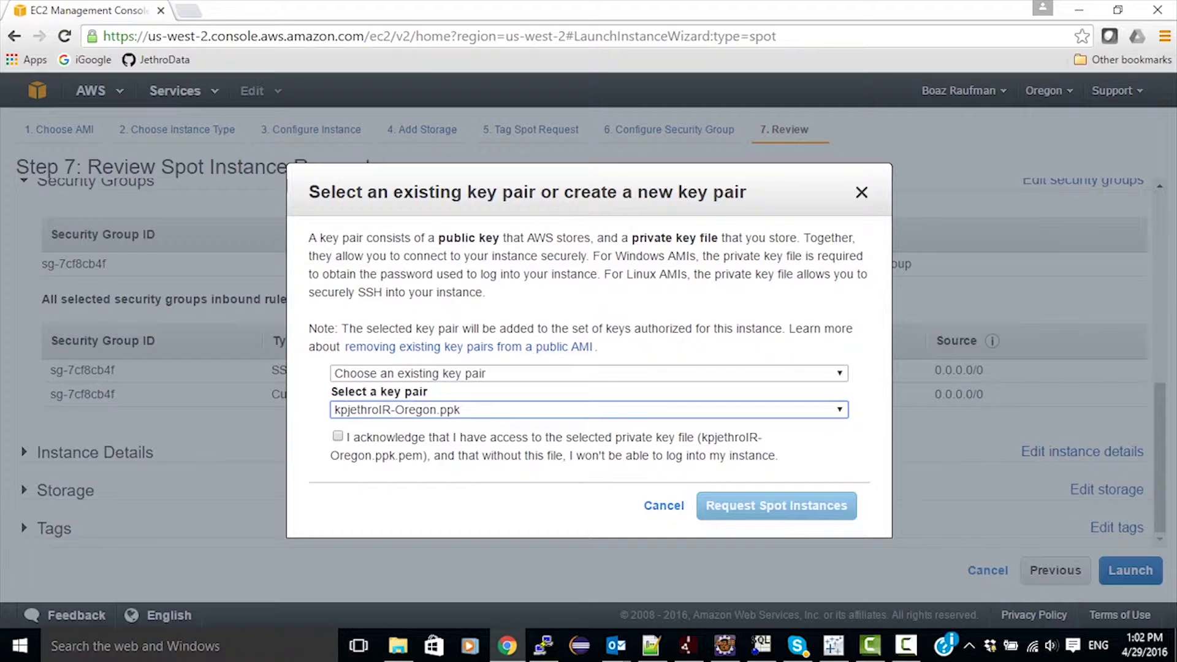
left_click(338, 436)
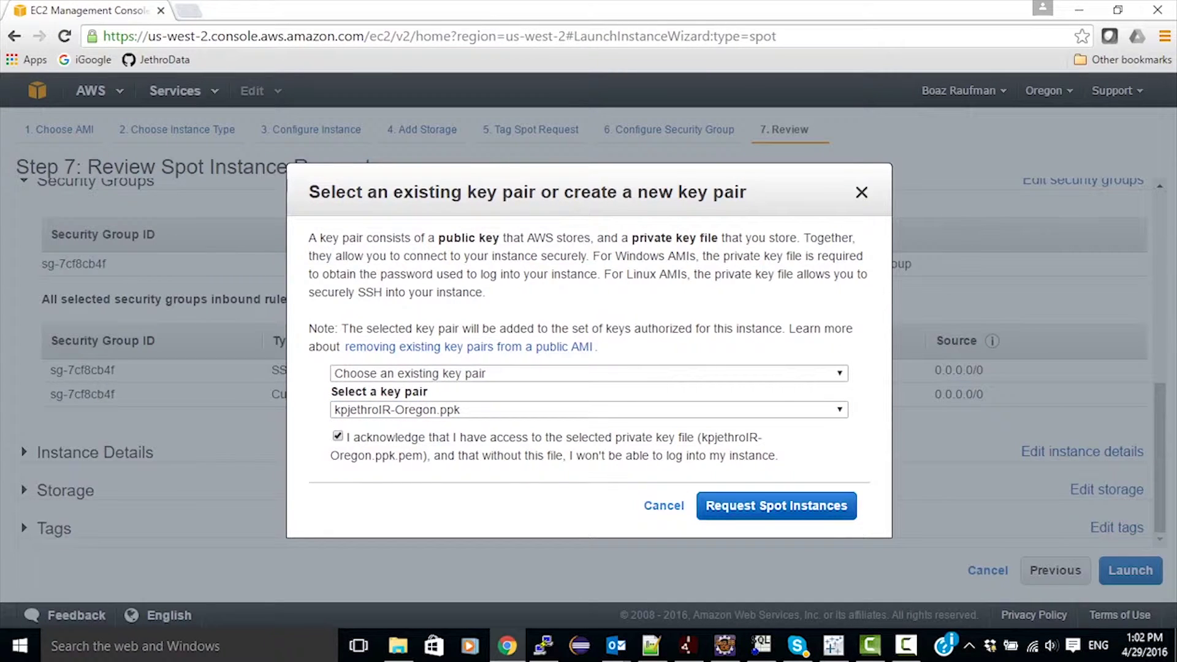
left_click(775, 505)
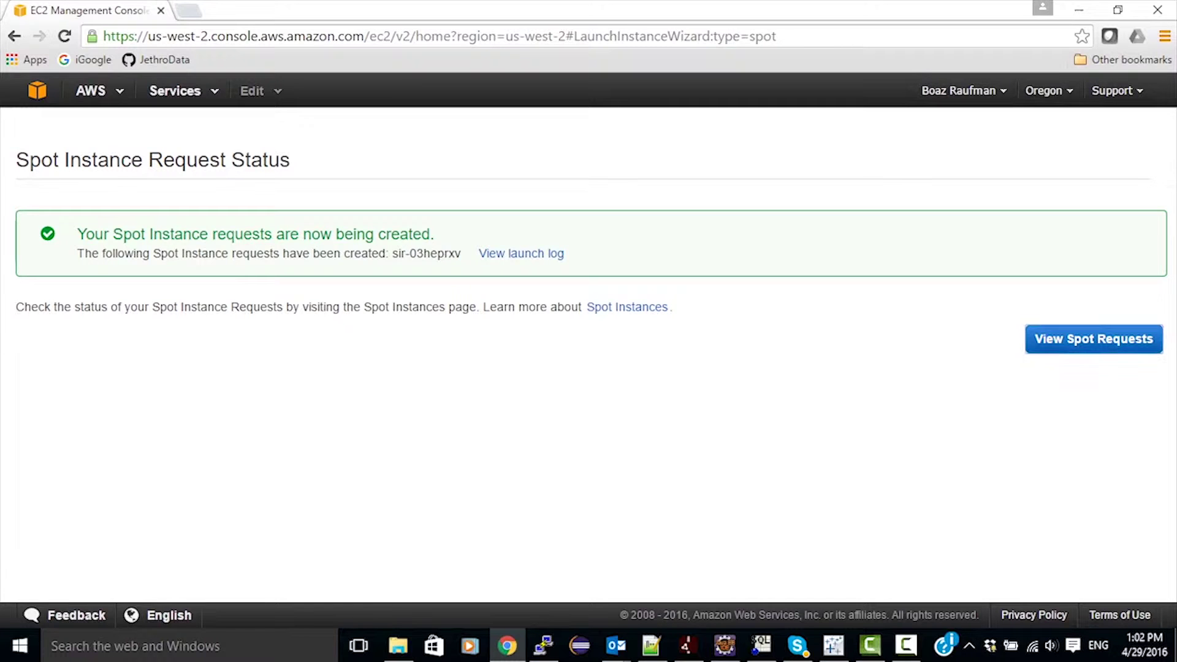
Find the fulfilled Jethro-QN spot request and open its running instance i-9110f857.
left_click(1094, 339)
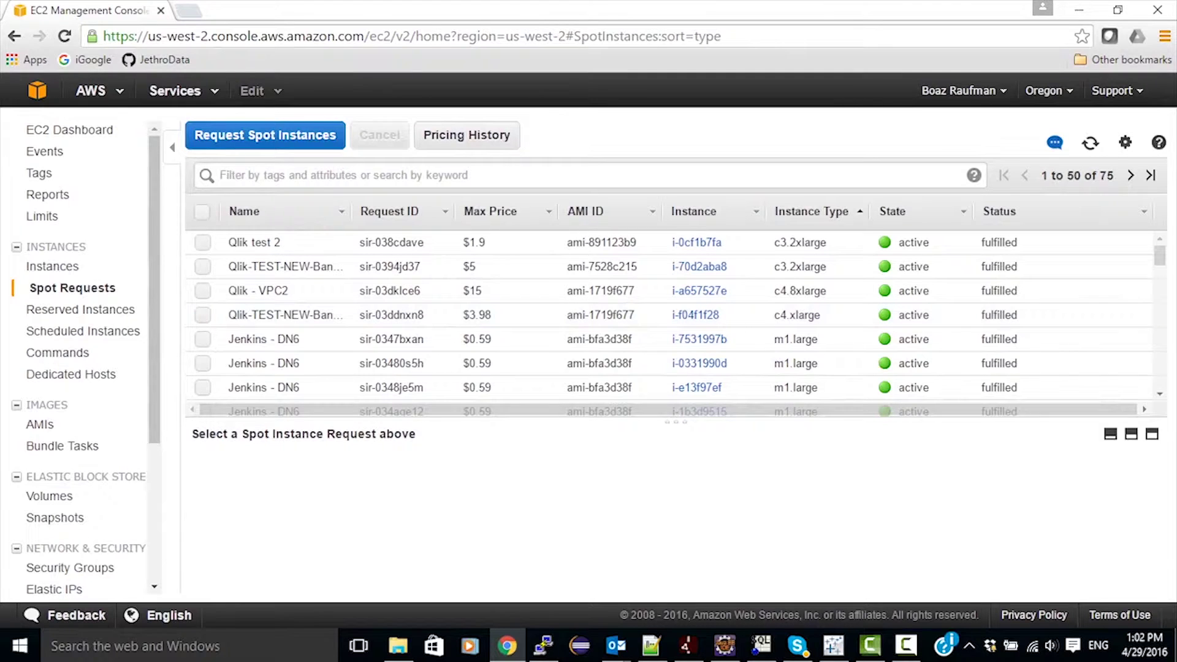
left_click(1131, 175)
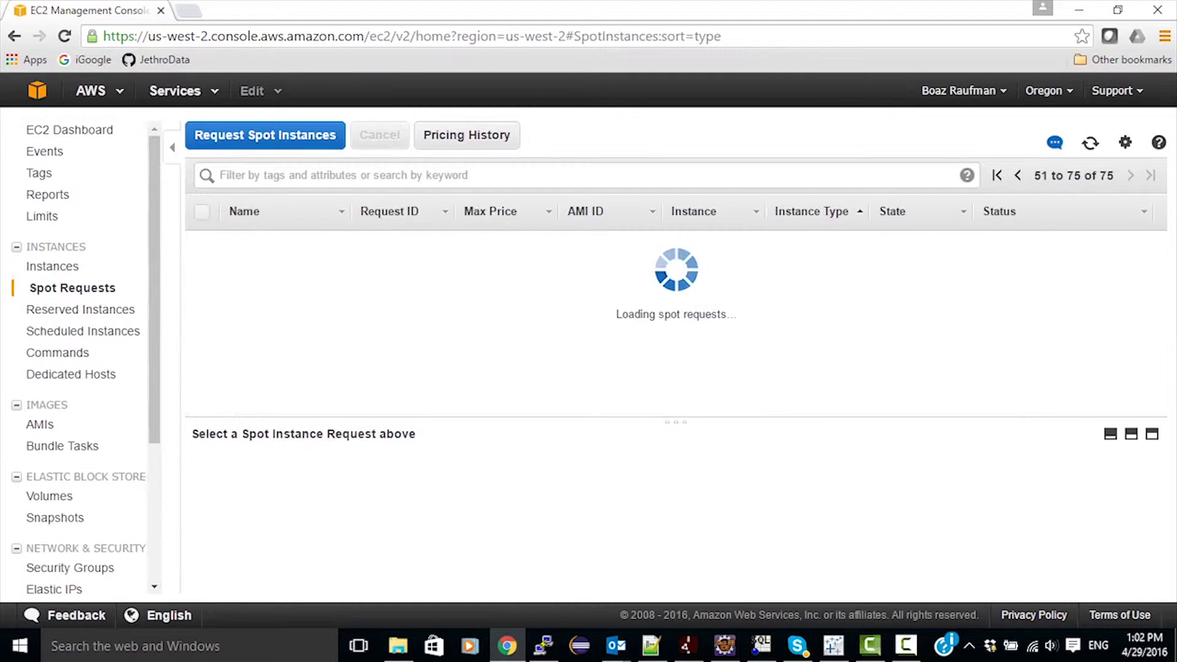
scroll(674, 318, "down", 6)
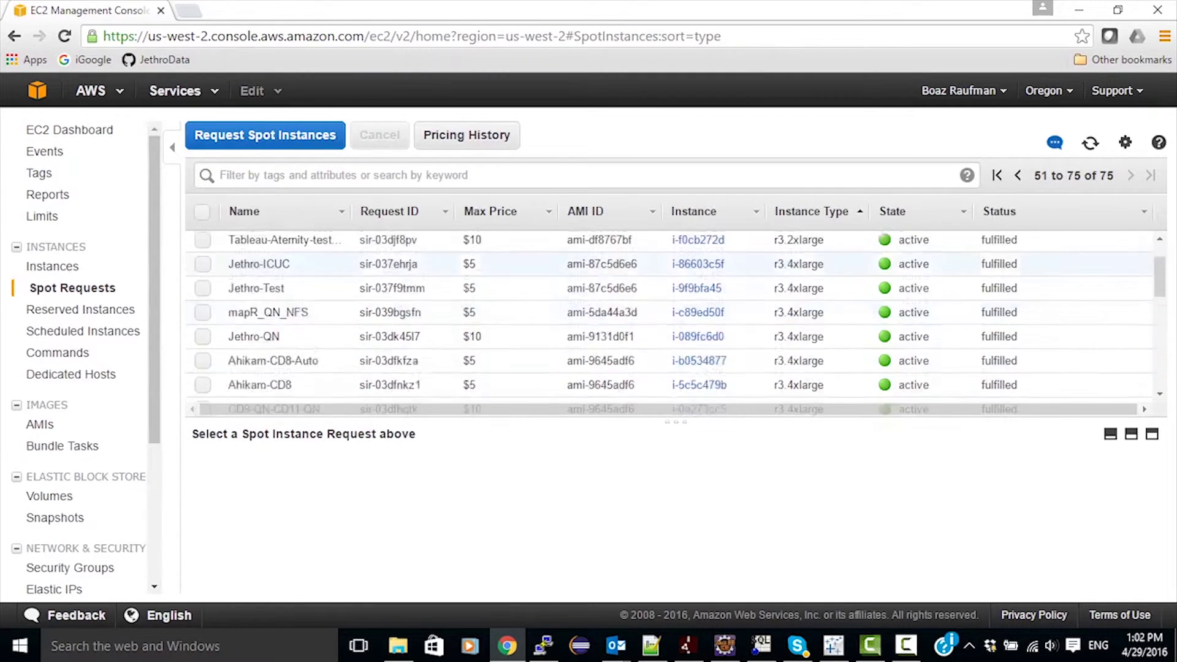
scroll(674, 318, "up", 1)
scroll(674, 331, "up", 2)
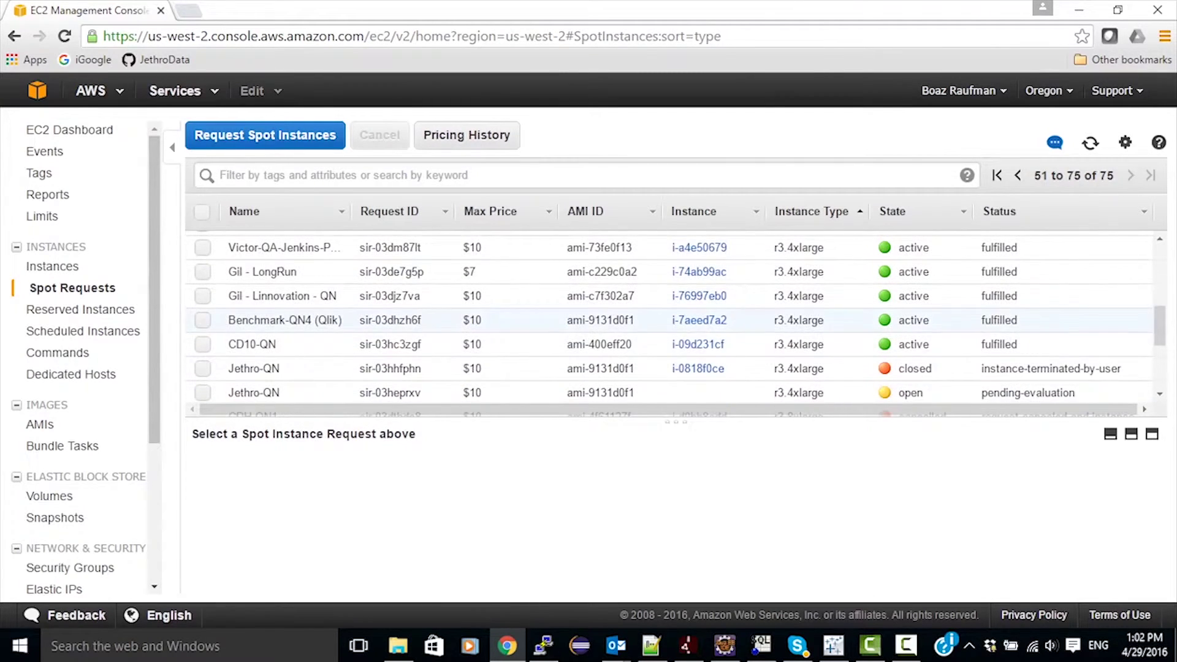
scroll(675, 331, "down", 1)
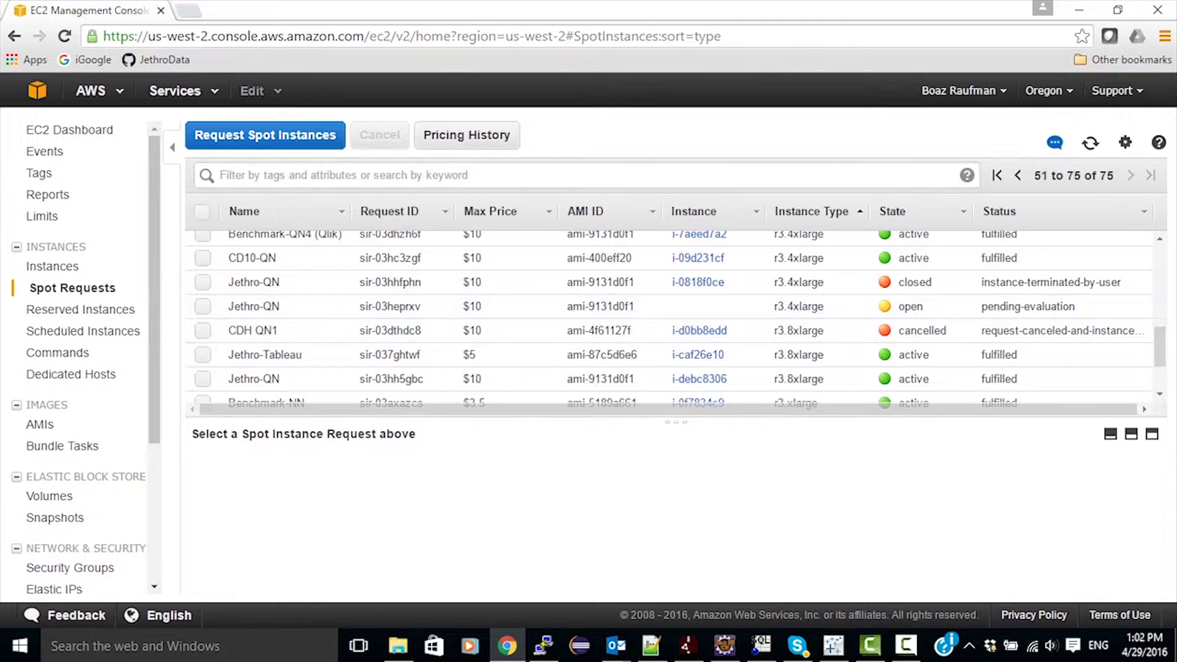
left_click(906, 645)
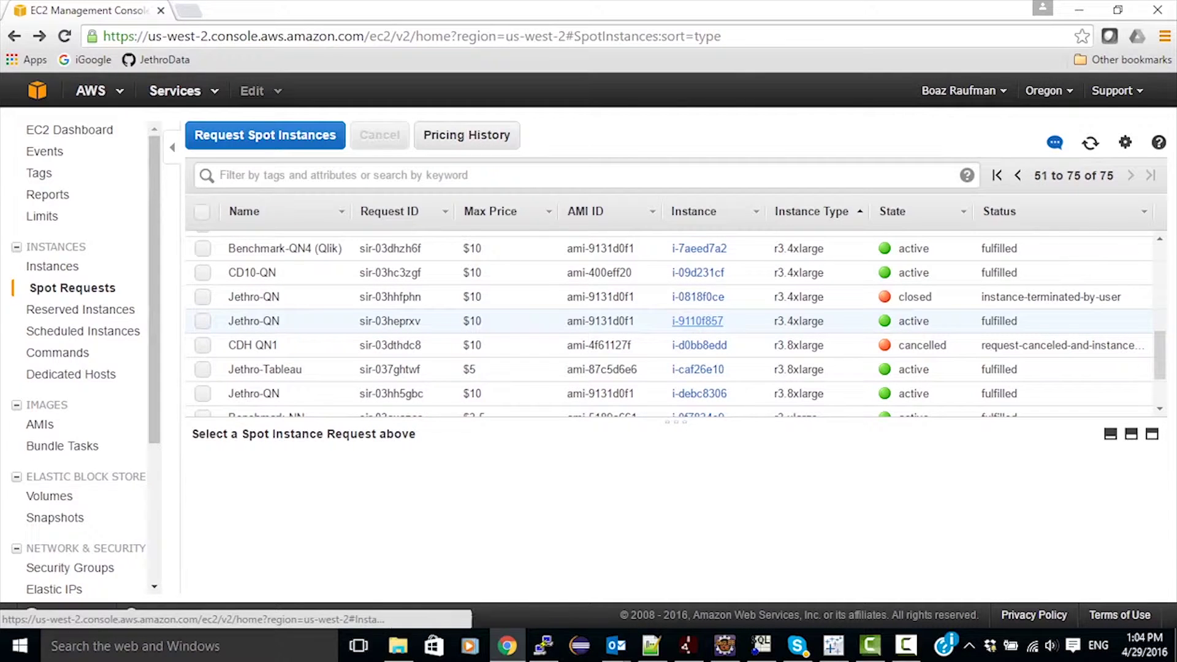
left_click(698, 321)
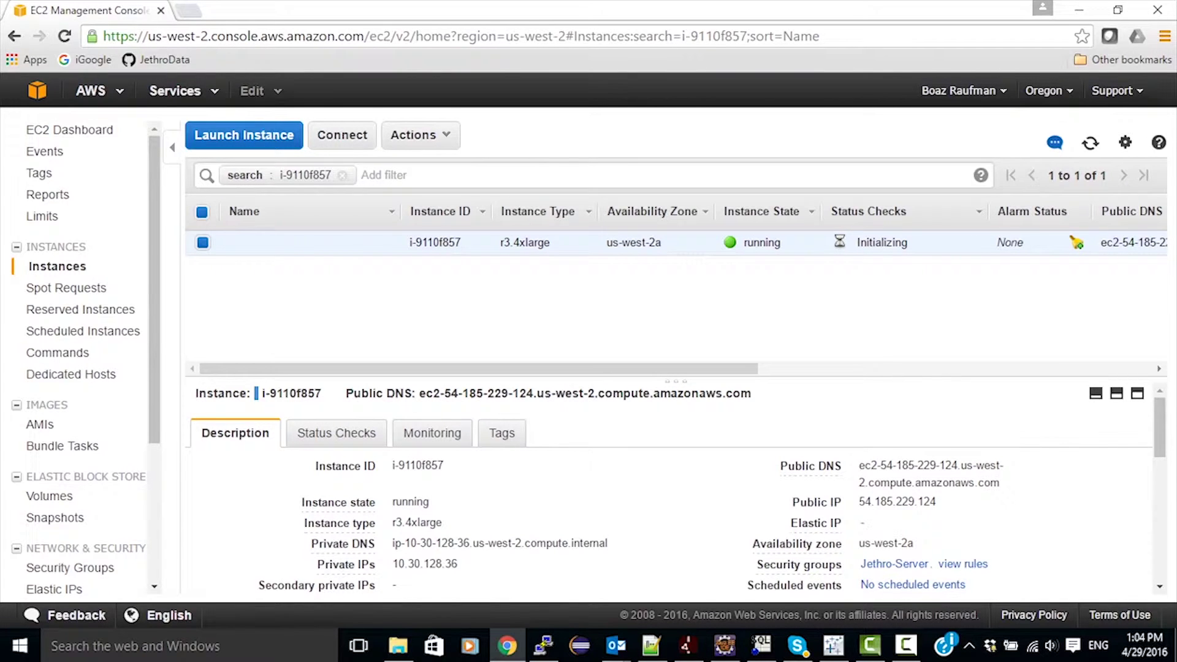
Rename instance i-9110f857 to Jethro-QN and copy its public IP 54.185.229.124.
mouse_move(343, 243)
left_click(384, 242)
type("J")
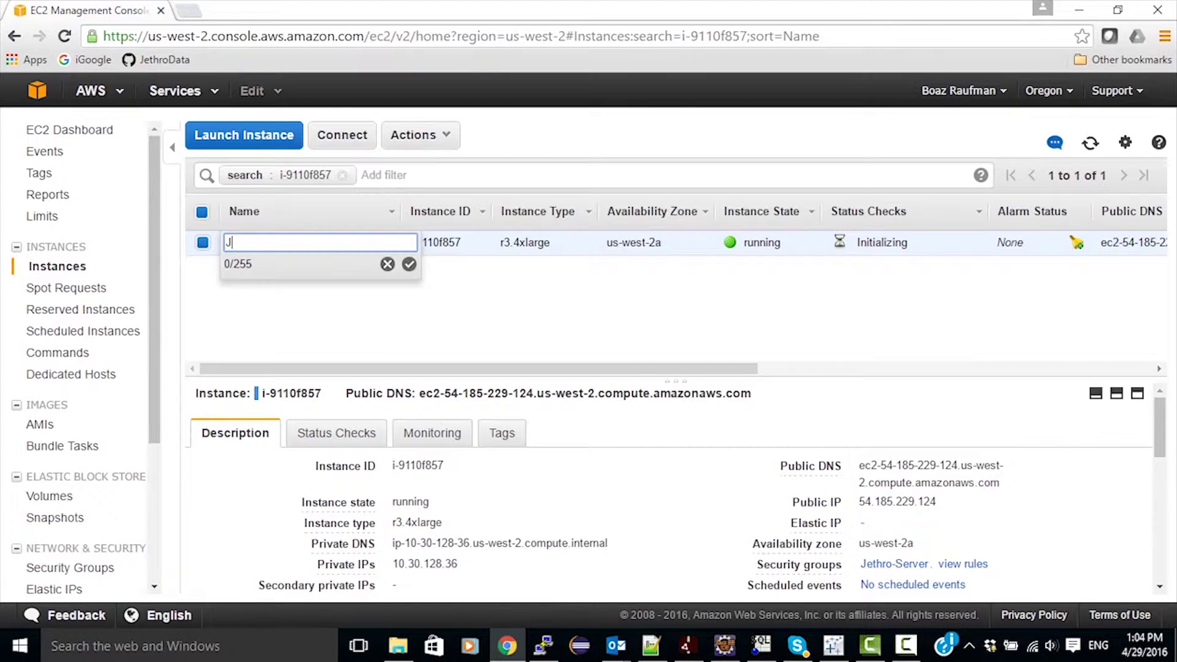
type("ethro-QN")
key("Return")
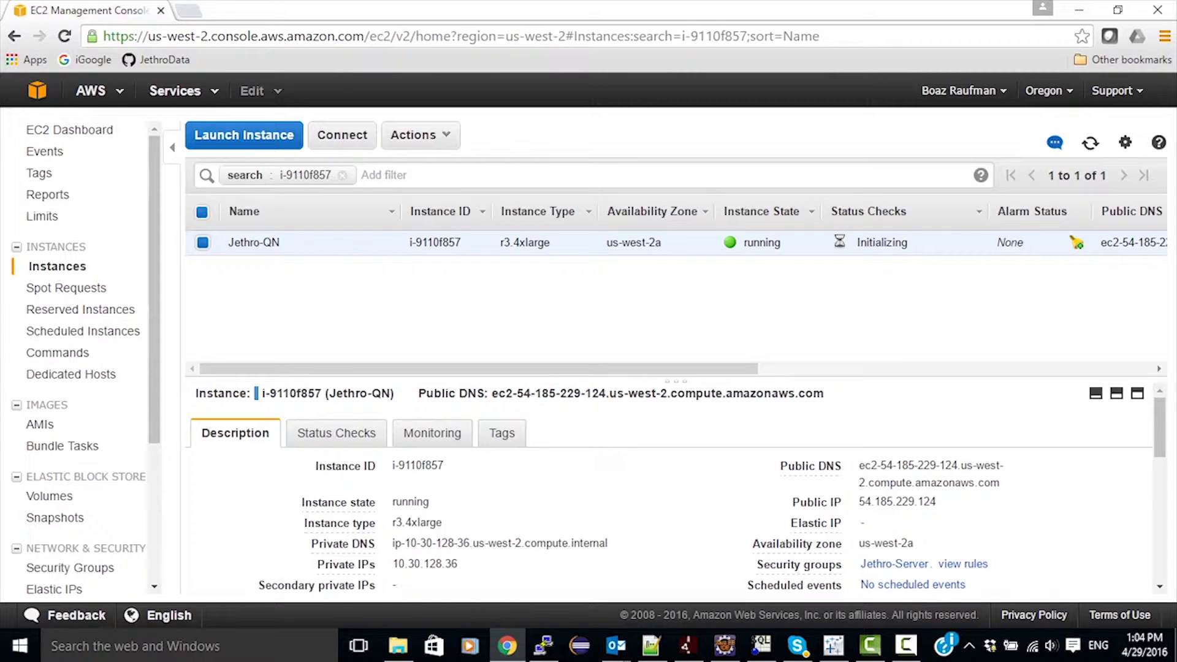
left_click_drag(859, 501, 936, 501)
key("ctrl+c")
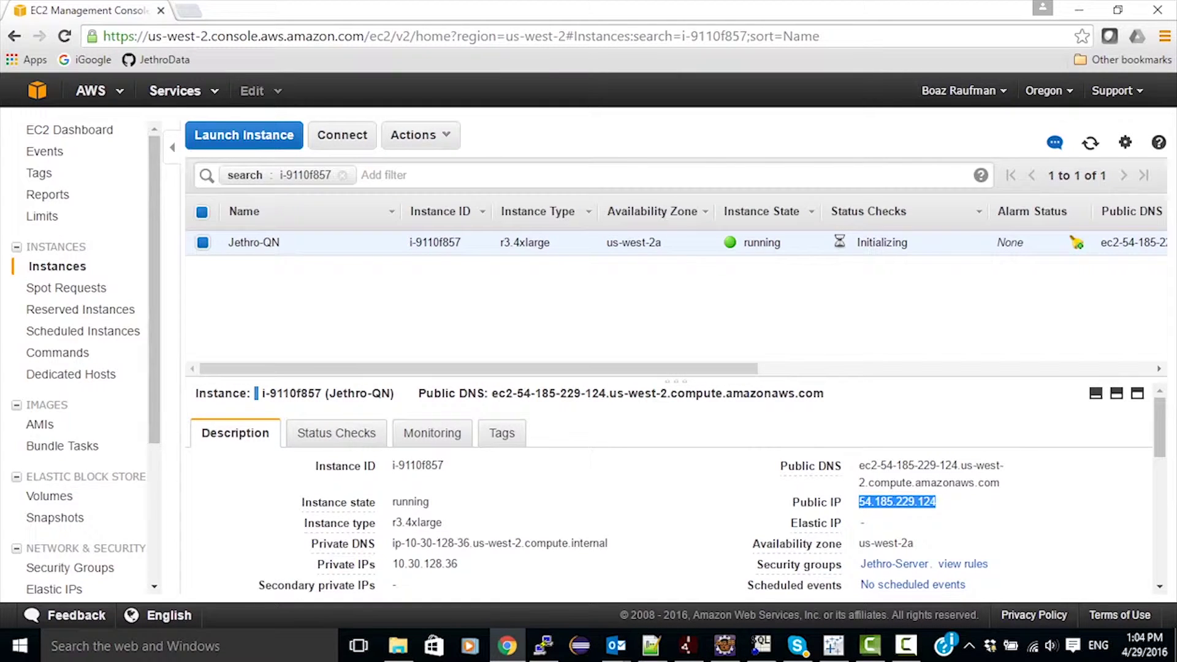
Start a new PuTTY configuration with host 54.185.229.124 pasted in.
right_click(543, 645)
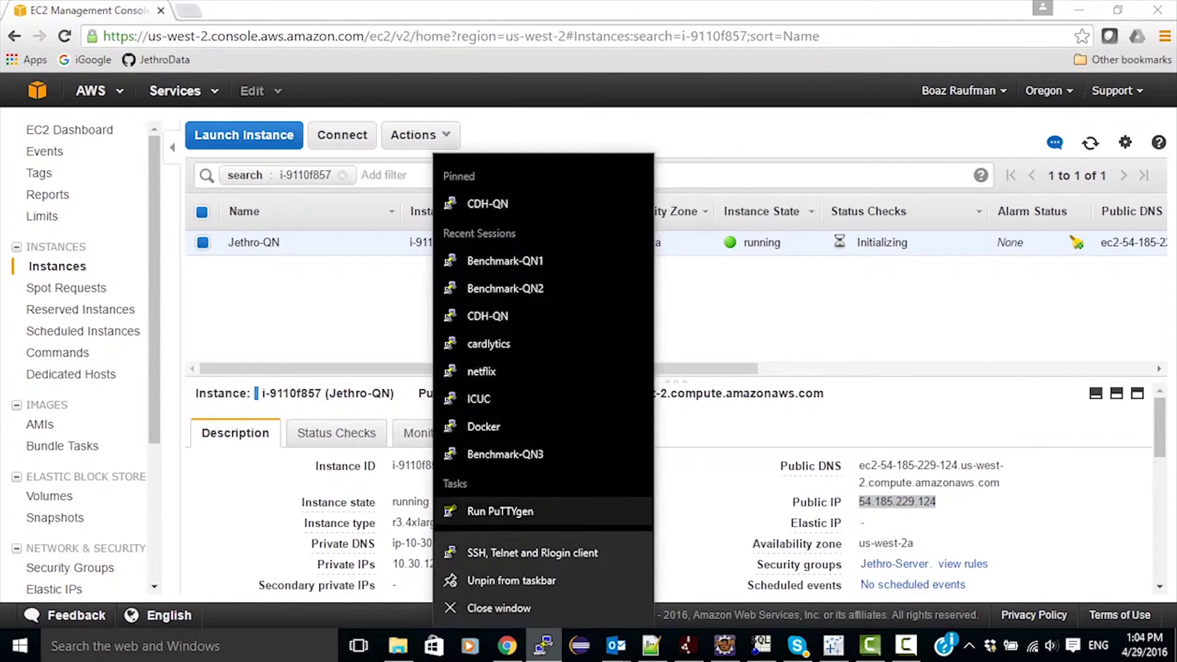
left_click(532, 552)
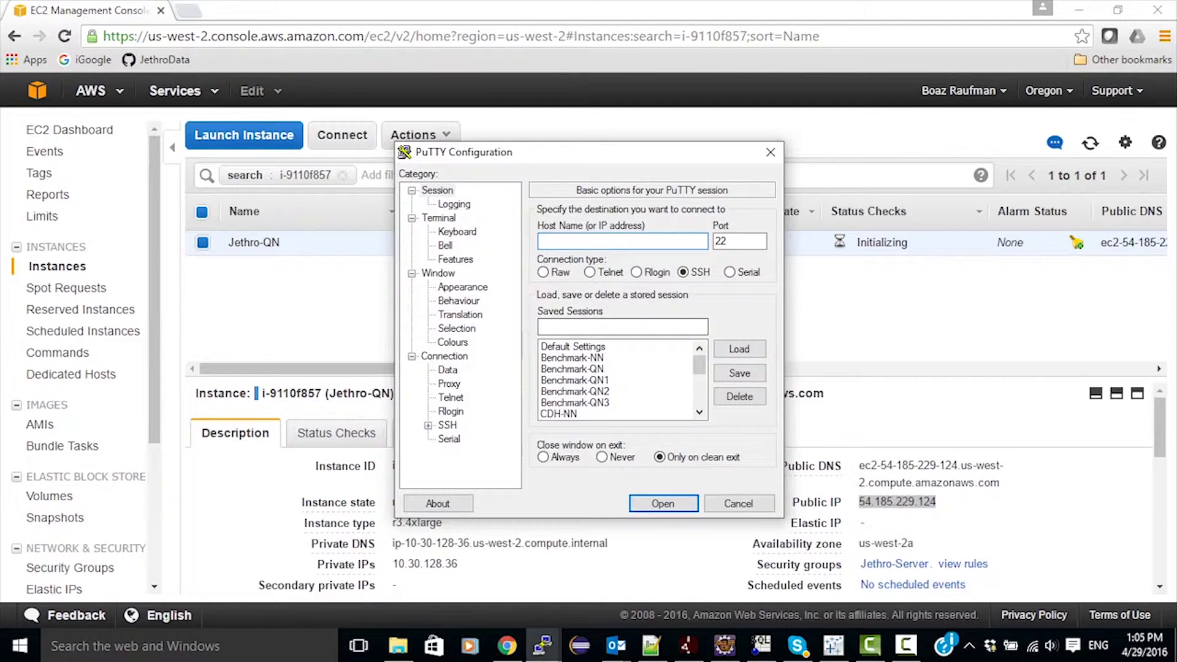
key("ctrl+v")
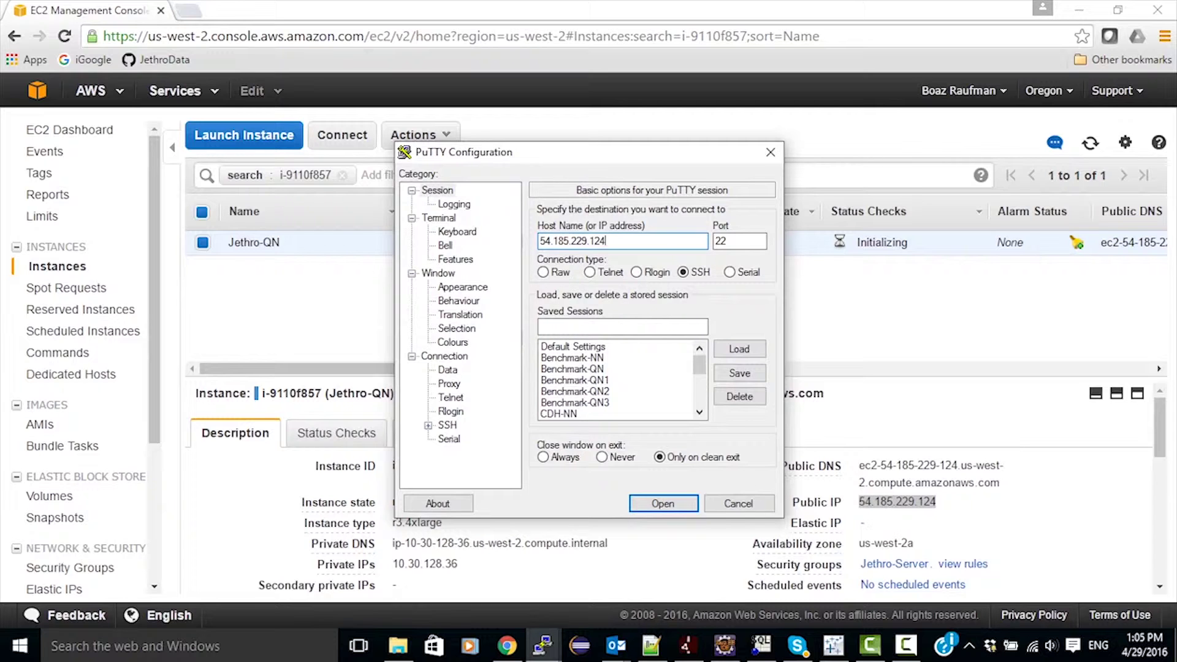
Set the SSH auth private key to aws\kpjethroIR-Oregon.ppk and open the connection.
left_click(428, 425)
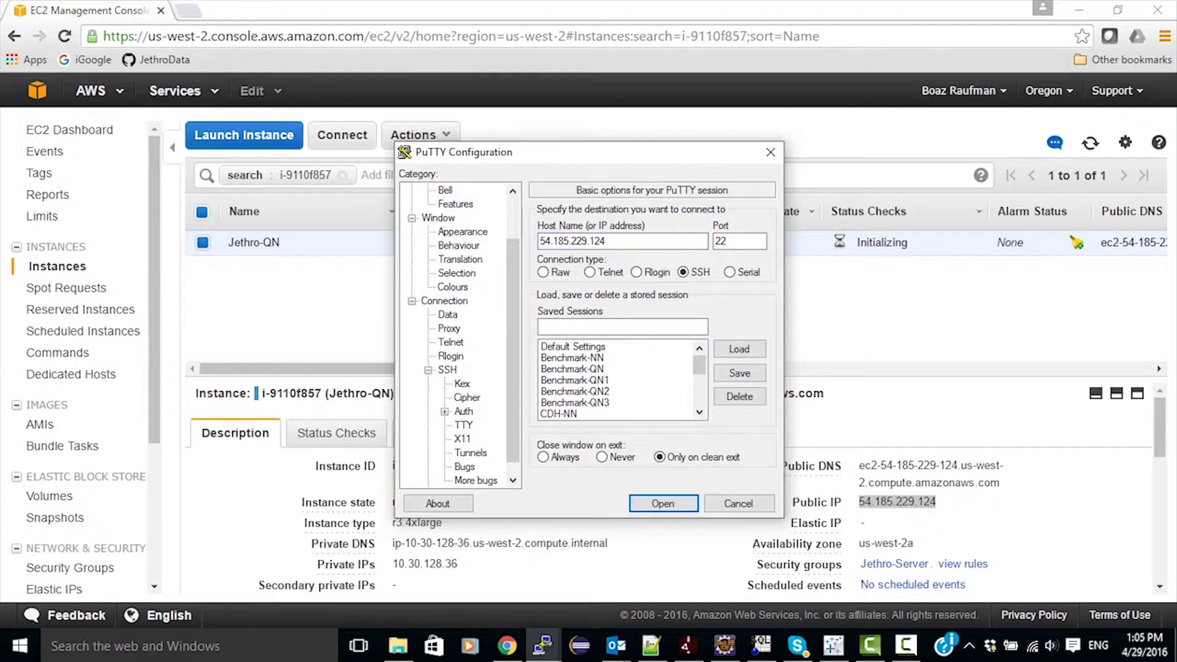
left_click(463, 411)
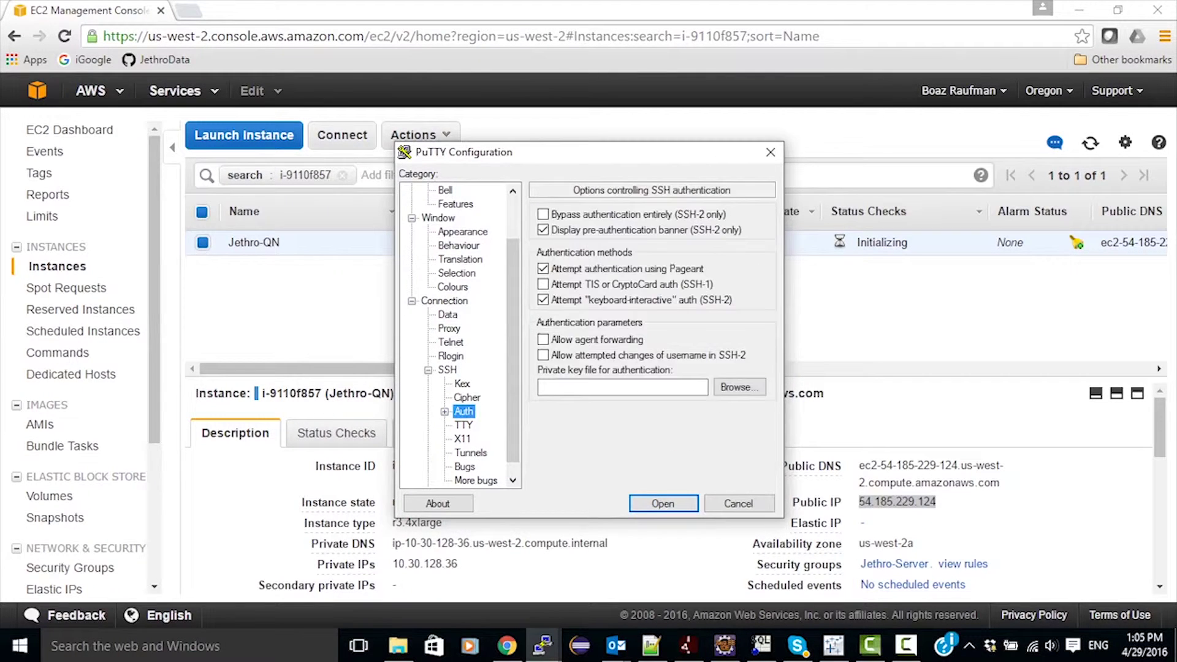
left_click(739, 387)
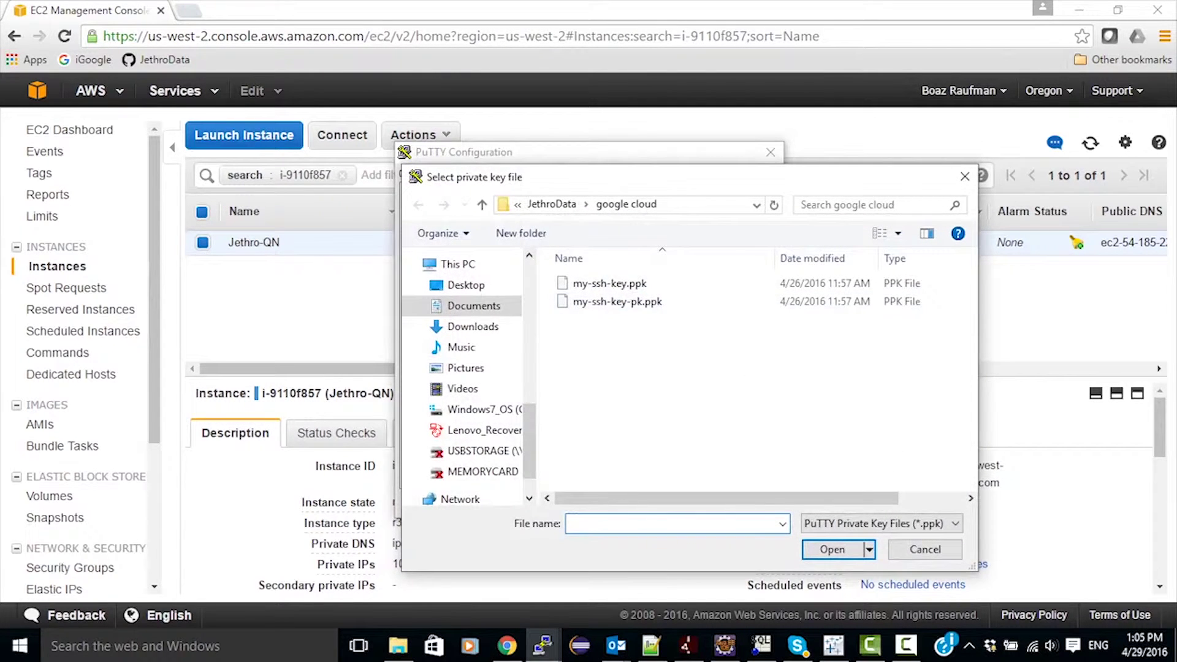
left_click(551, 204)
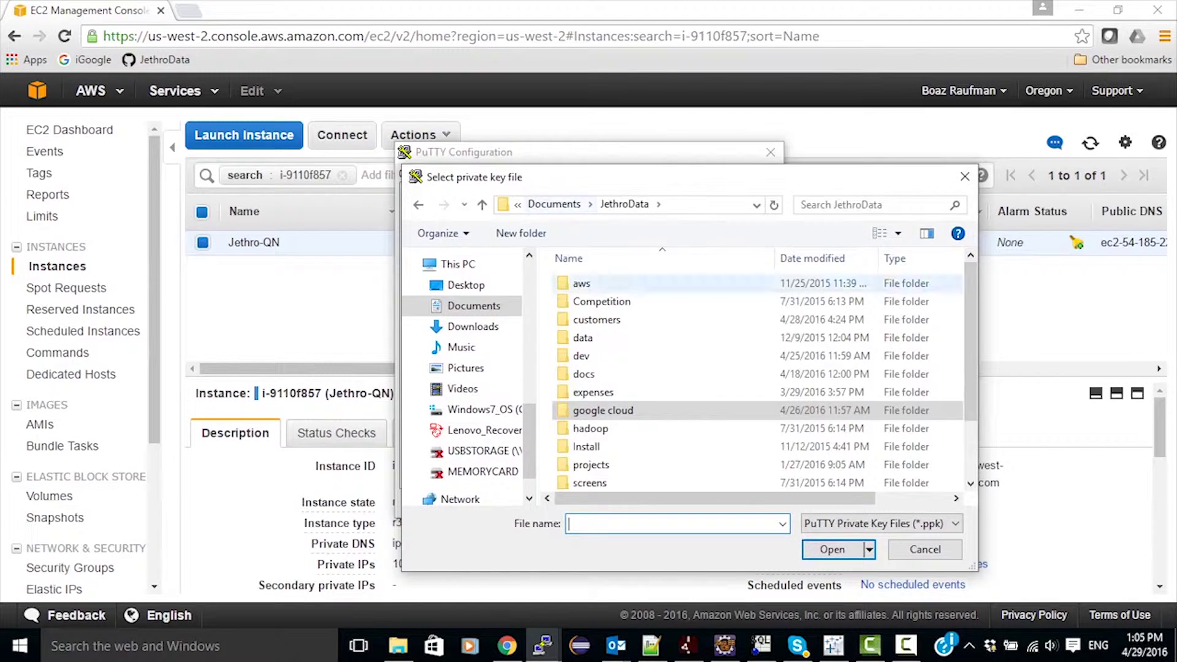
double_click(581, 283)
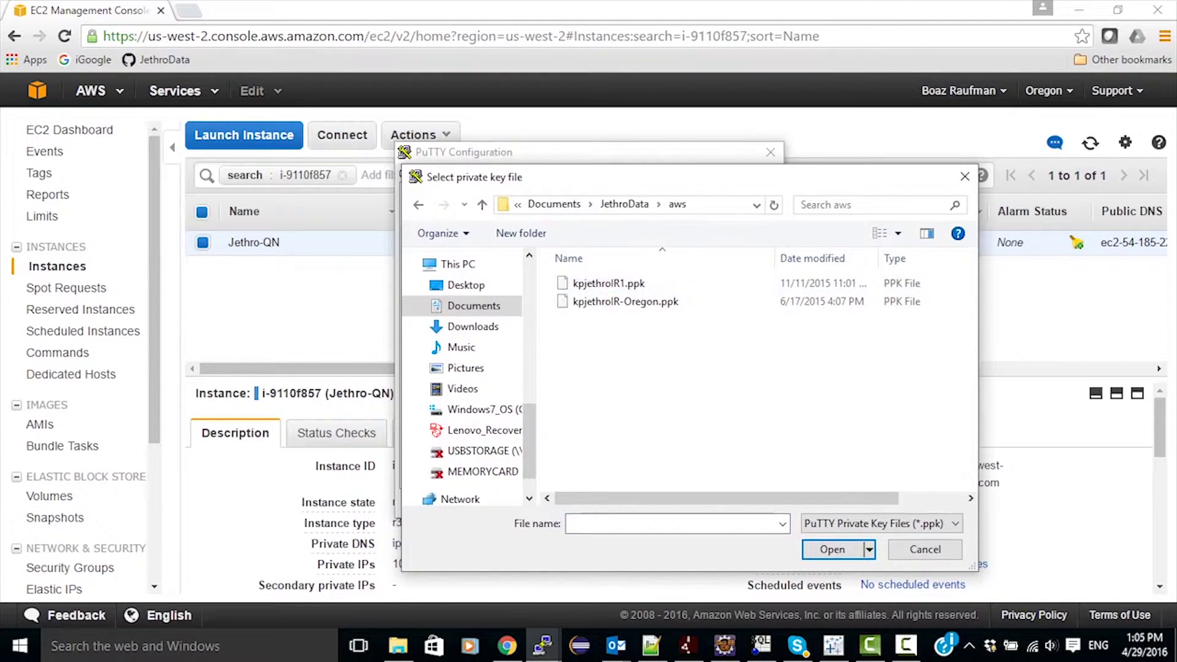
left_click(625, 301)
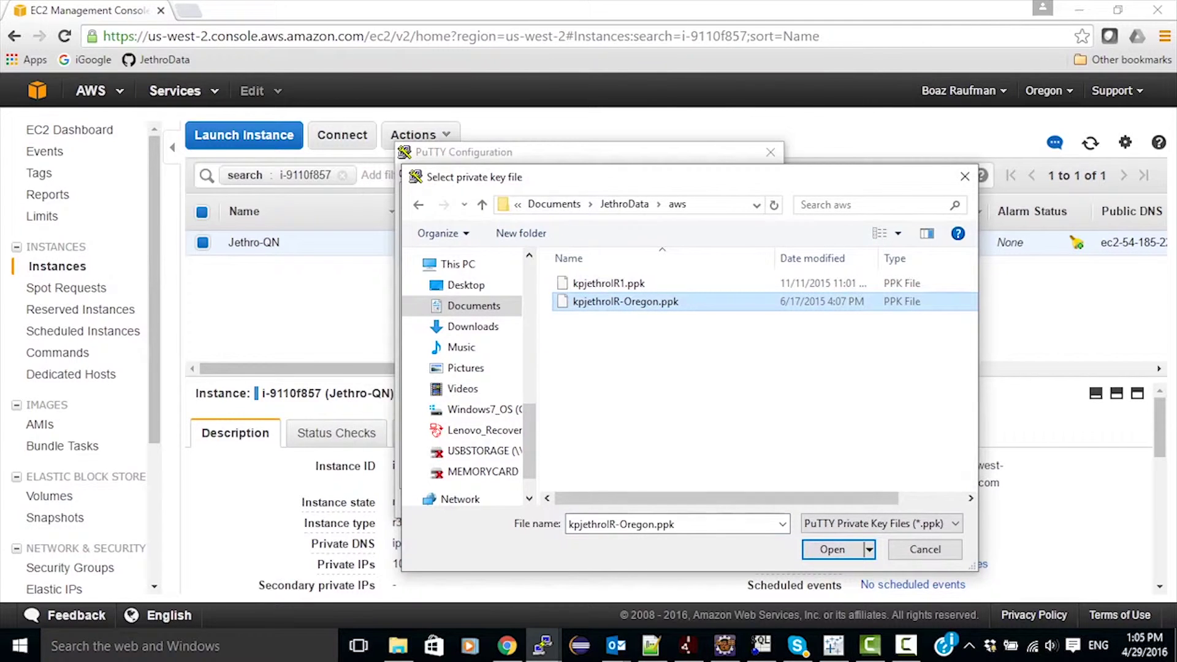
left_click(832, 549)
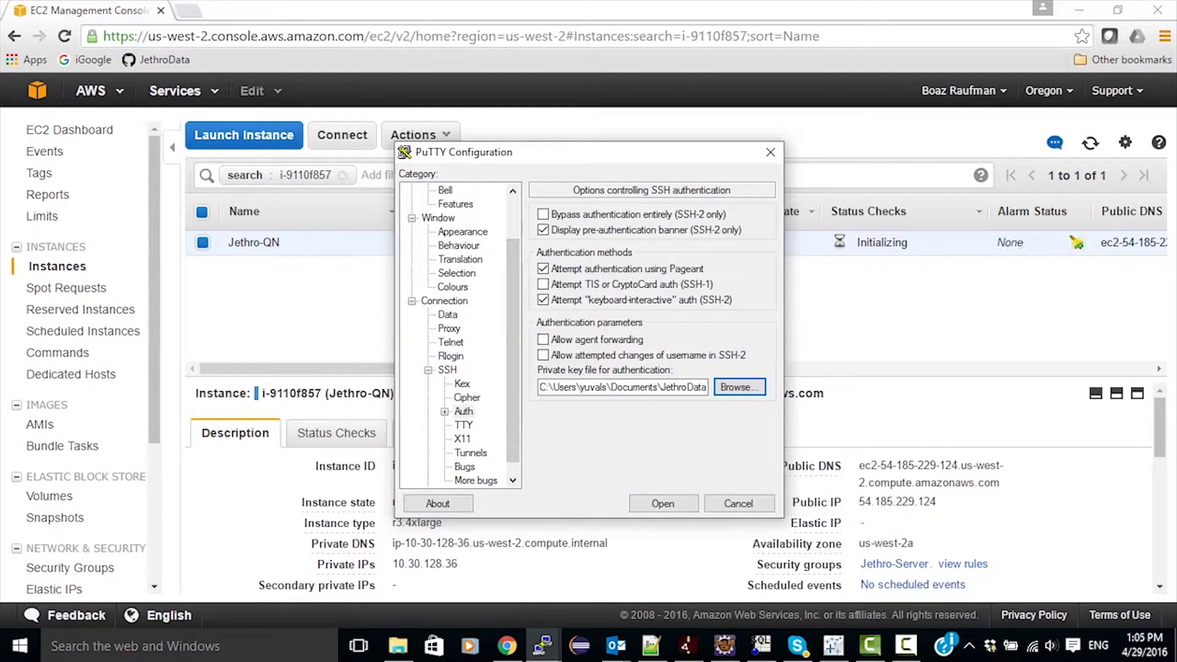
left_click(663, 503)
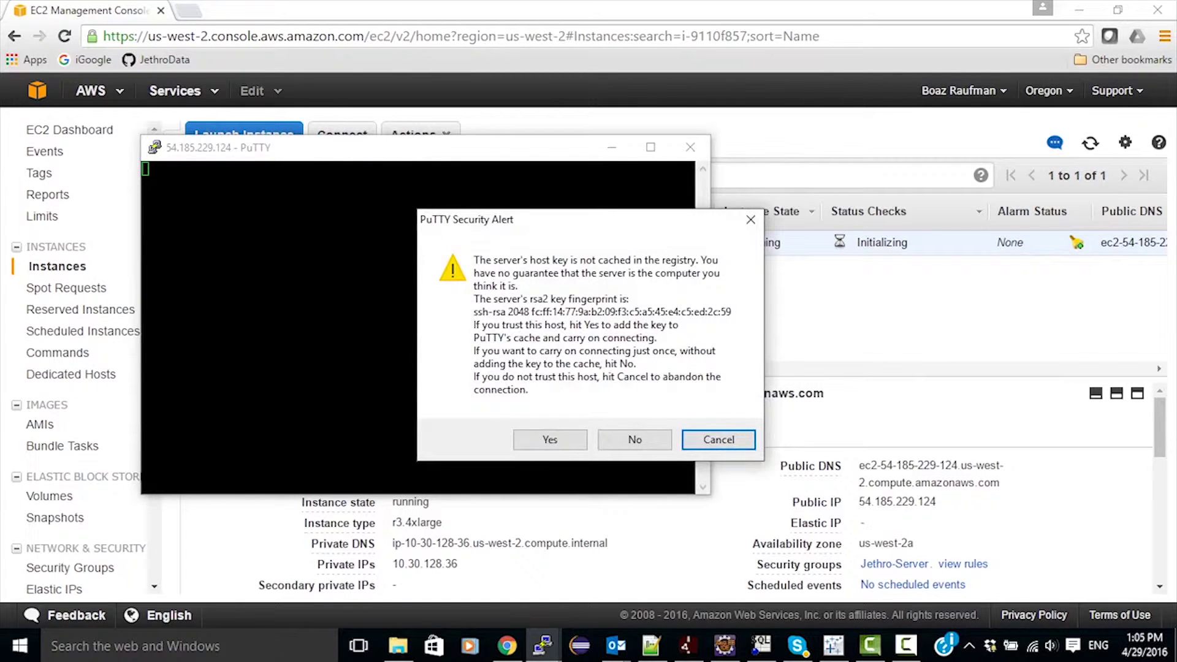
Accept the server's host key and log into the instance as ec2-user.
left_click(550, 440)
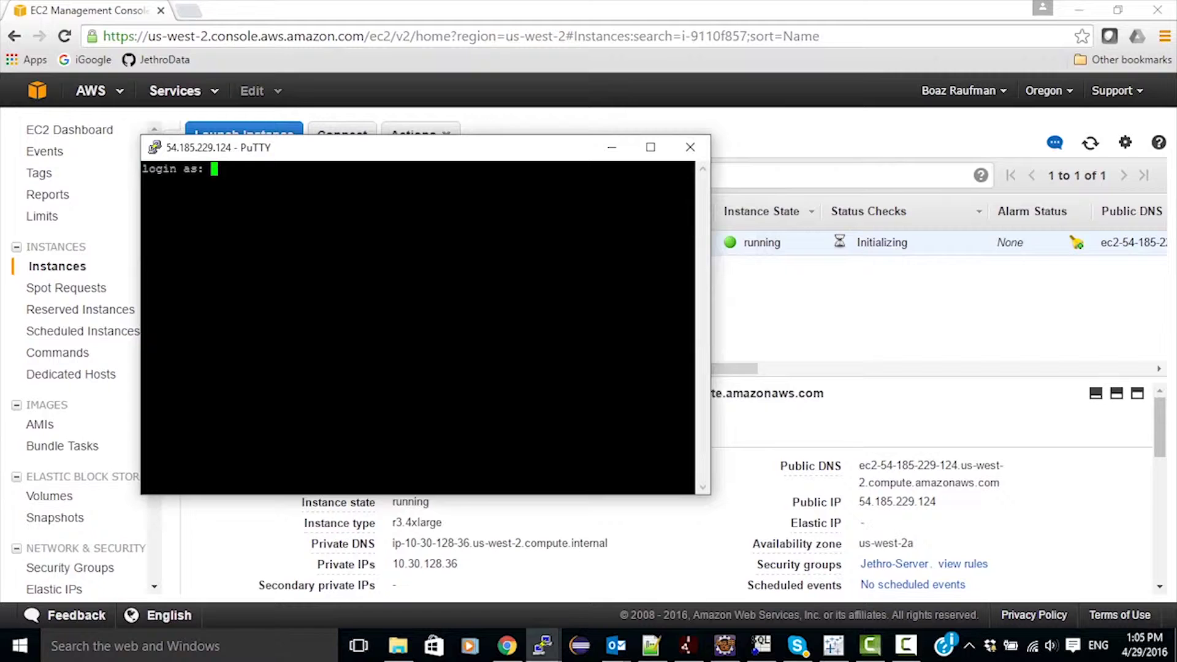
type("ec2-user")
key("Return")
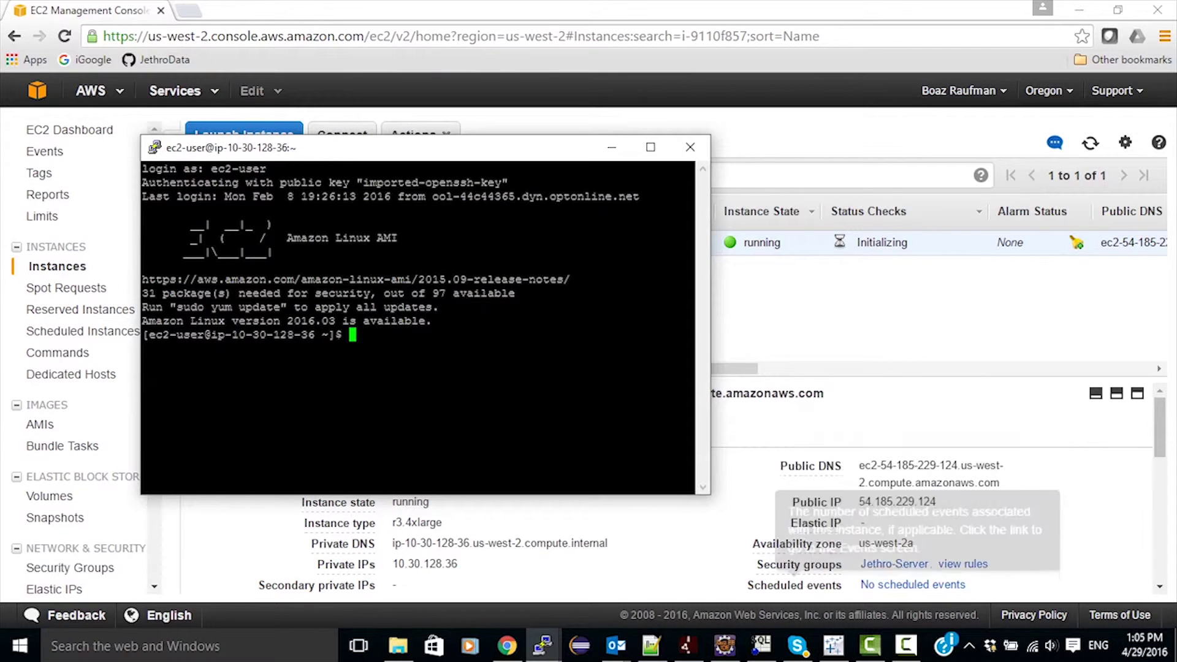
left_click(906, 646)
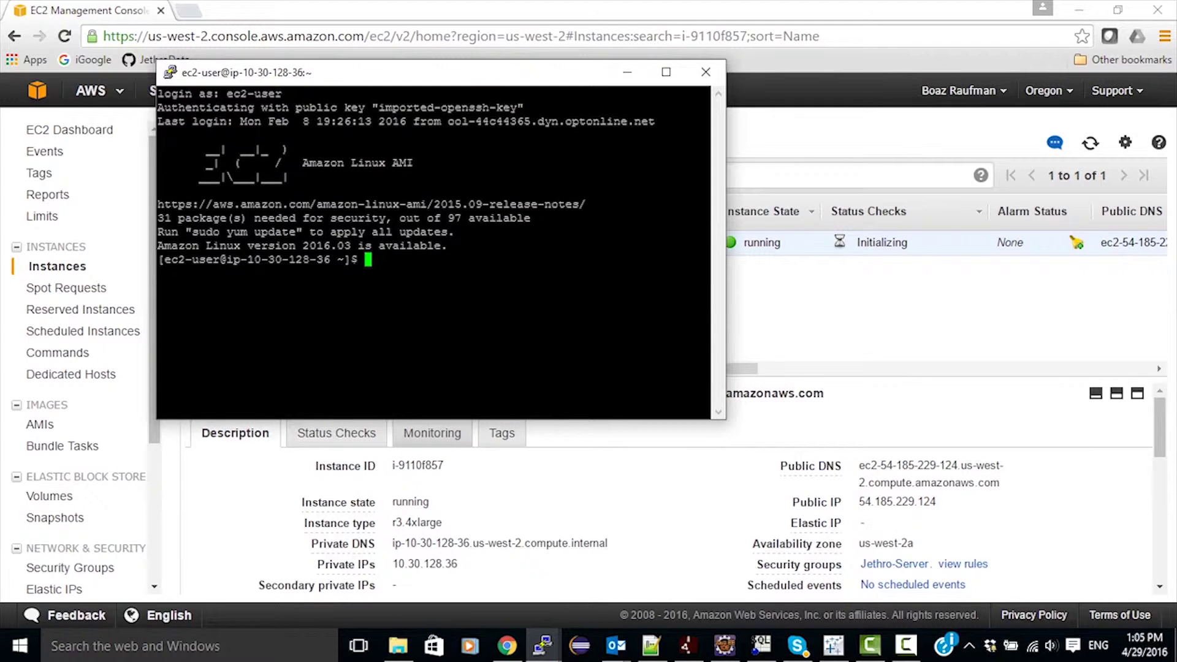
Go into the scripts folder and list the available setup scripts.
type("cd scr")
key("Tab")
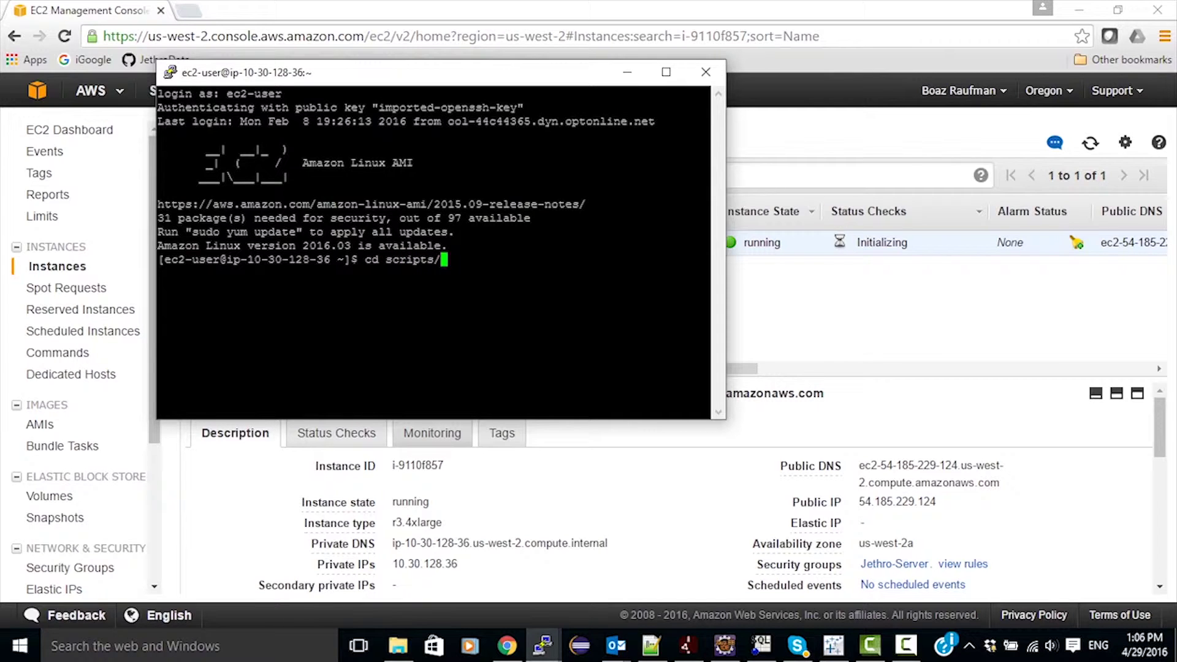
key("Return")
type("ls")
key("Return")
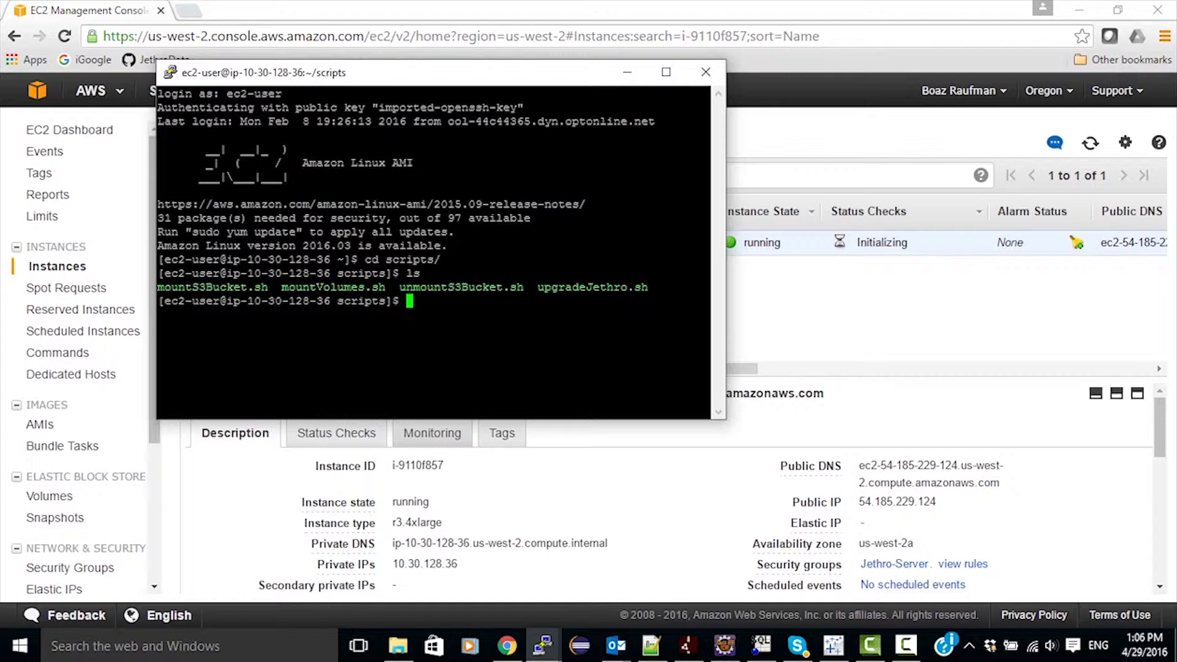
Run mountVolumes.sh to format /dev/xvdb, then confirm 296G is mounted on /jethro with df -h.
type("./mountV")
key("Tab")
key("Return")
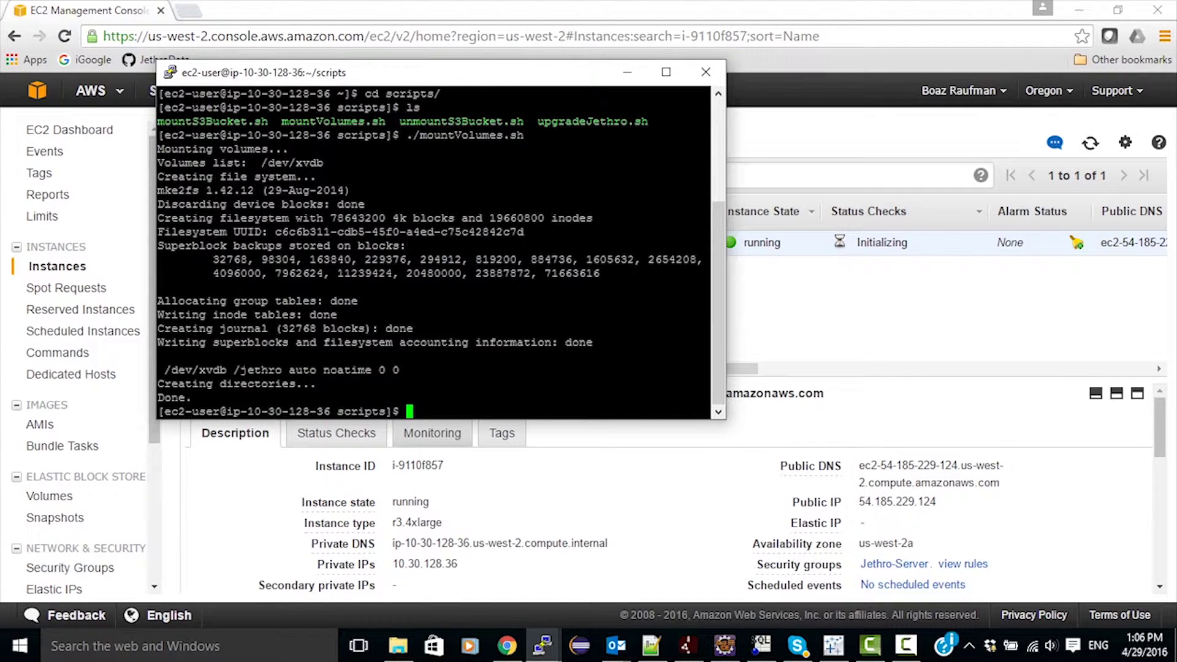
type("df -h")
key("Return")
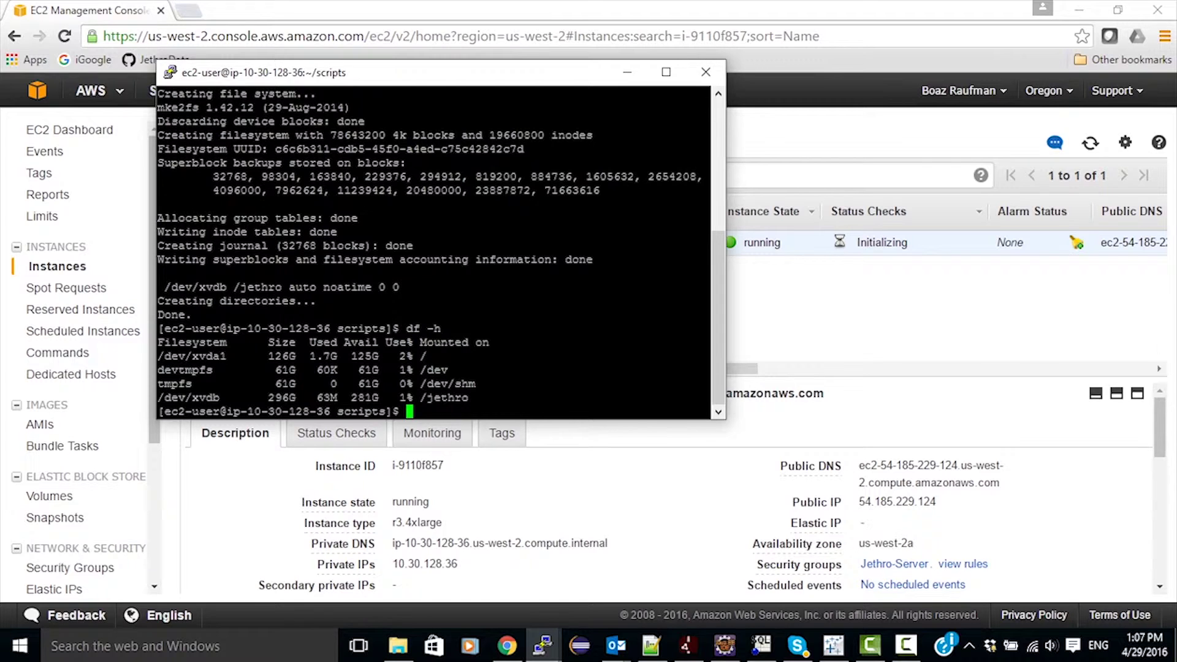
Run upgradeJethro.sh from the scripts folder until the Jethro install reaches 100%.
type("ls")
key("Return")
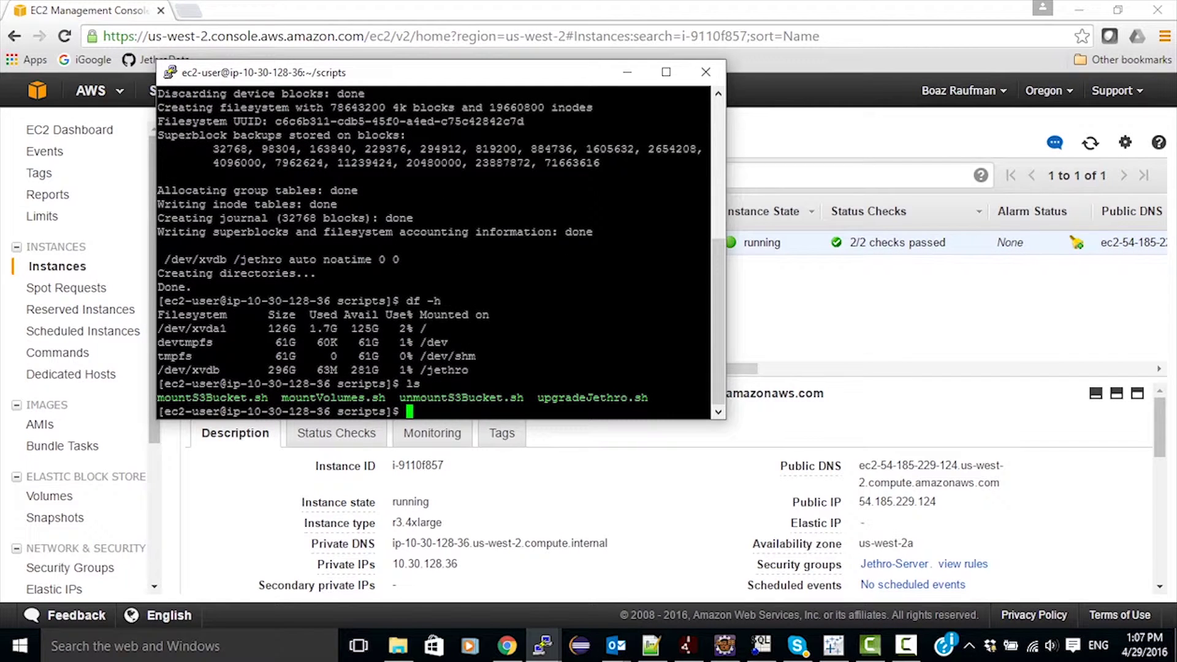
type("./u")
key("Tab")
key("Return")
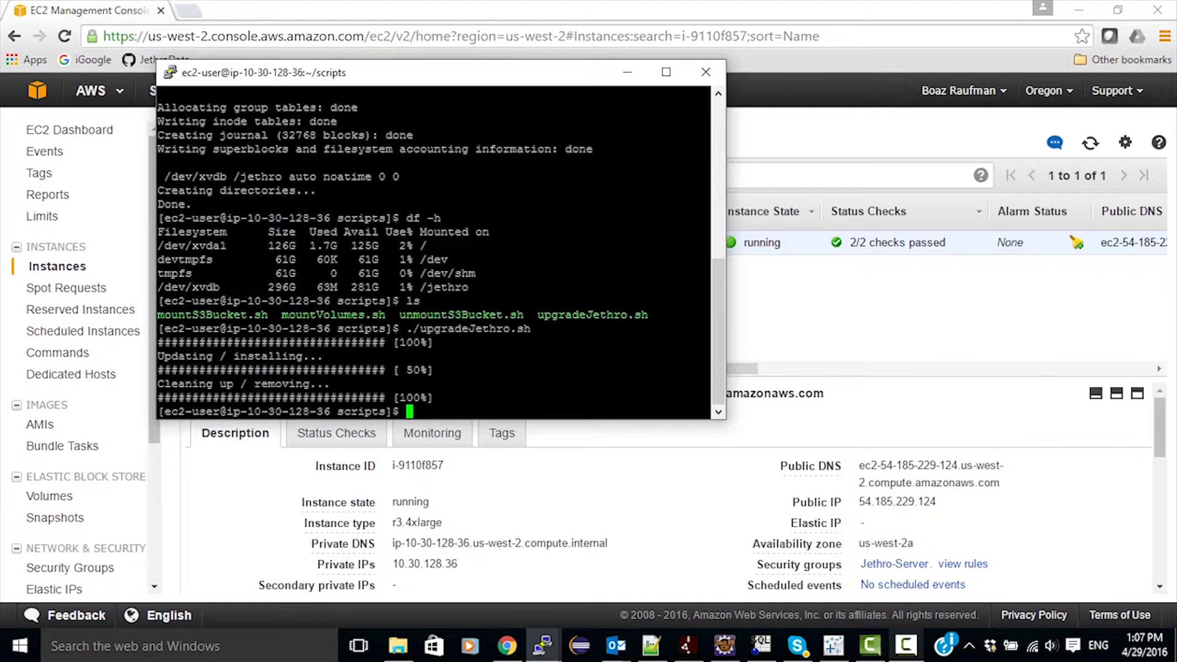
mouse_move(906, 645)
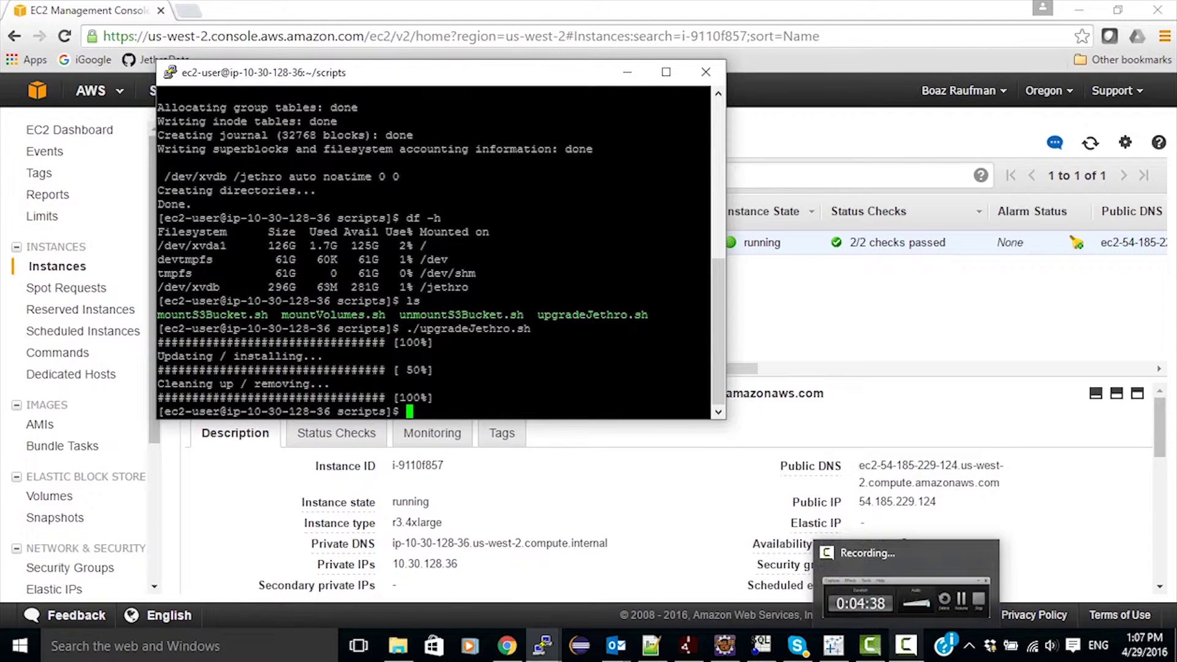
left_click(906, 598)
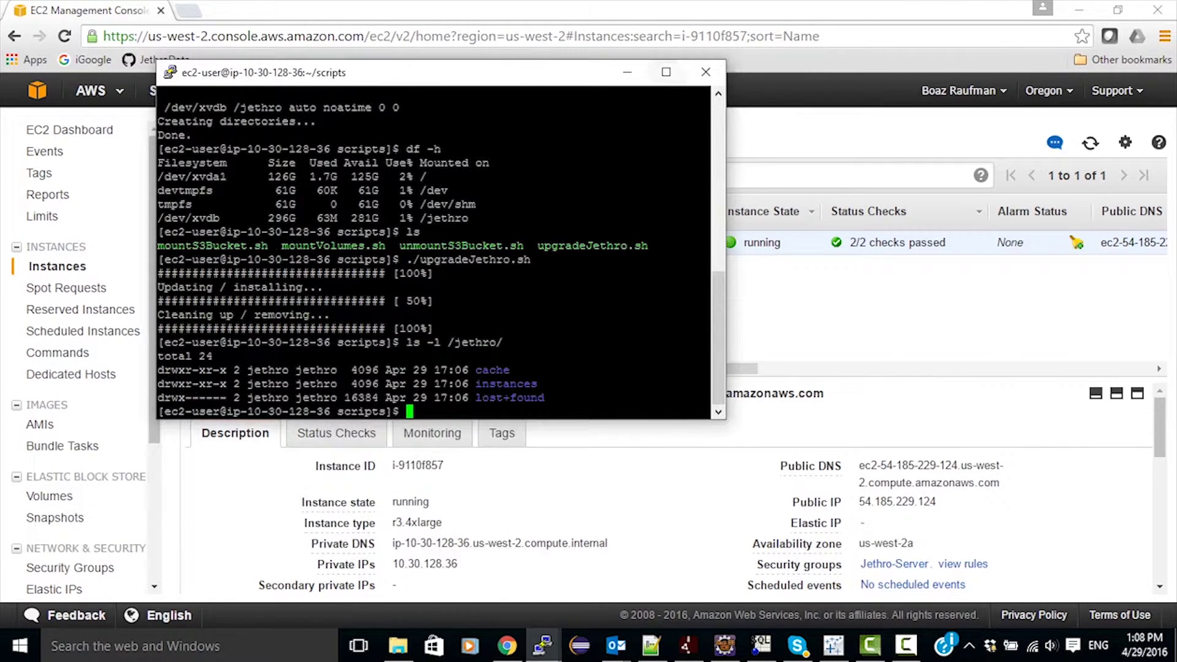
Maximize PuTTY, switch to the jethro user, and list /jethro in detail with ls -l.
left_click(665, 71)
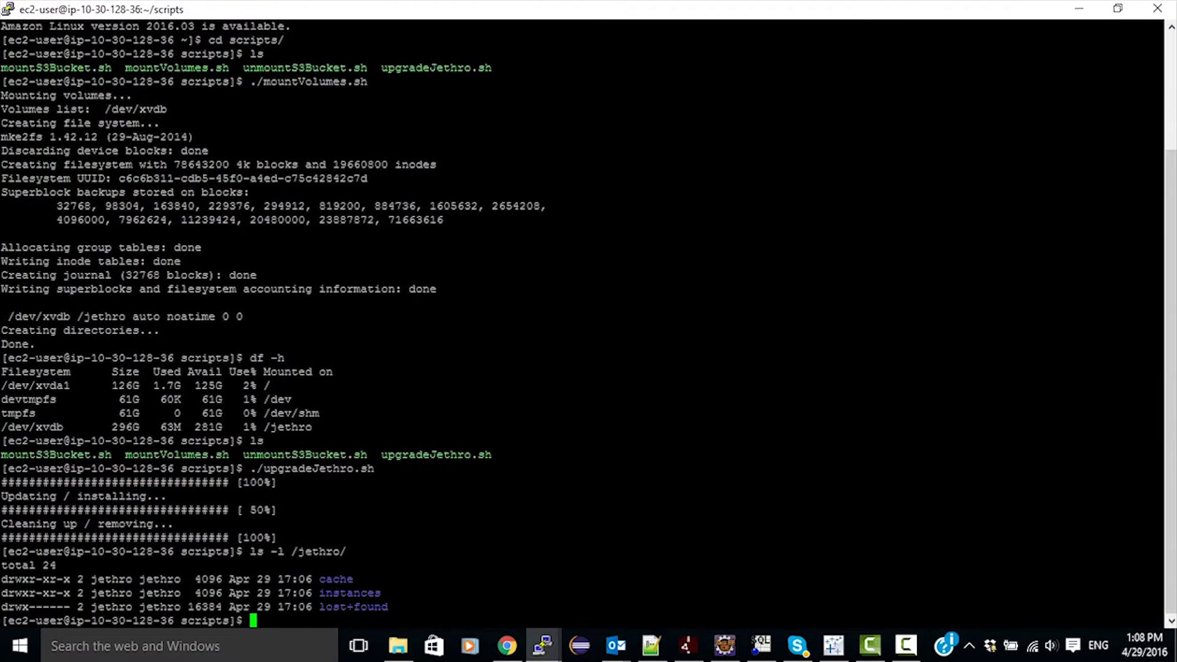
type("su - jethro")
key("Return")
key("Return")
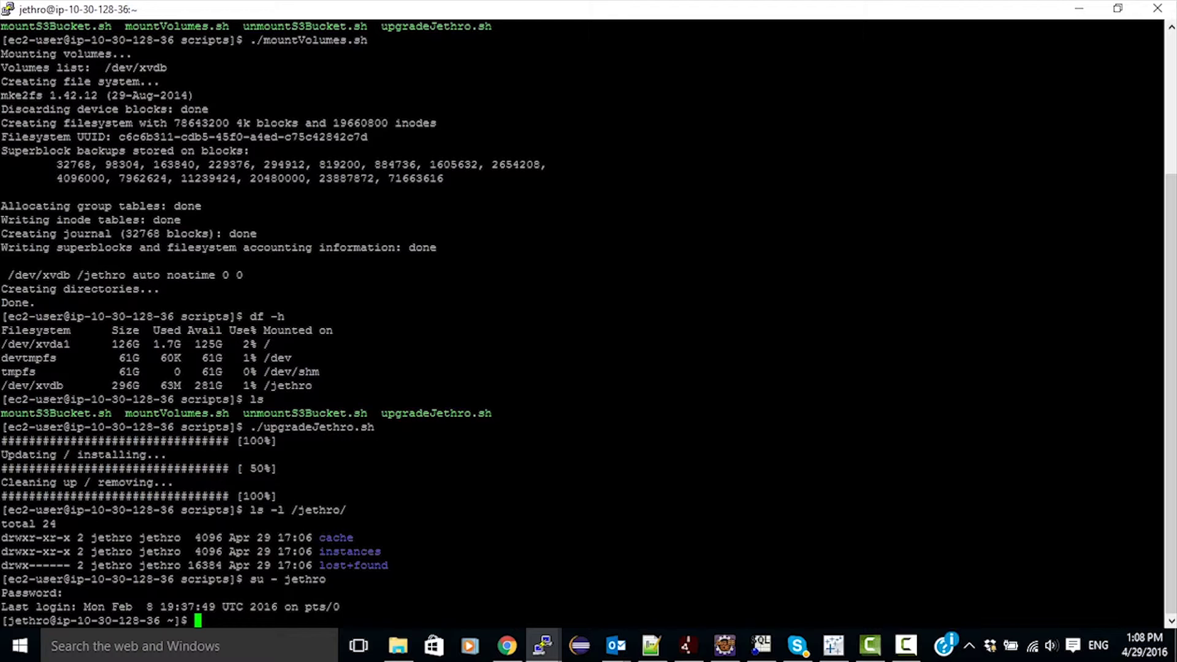
type("ls /j")
key("Tab")
key("Left")
key("Left")
key("Left")
key("Left")
key("Left")
key("Left")
key("Left")
key("Left")
type("-l")
key("Right")
key("Right")
key("Right")
key("Right")
key("Right")
key("Right")
key("Right")
key("Right")
key("Return")
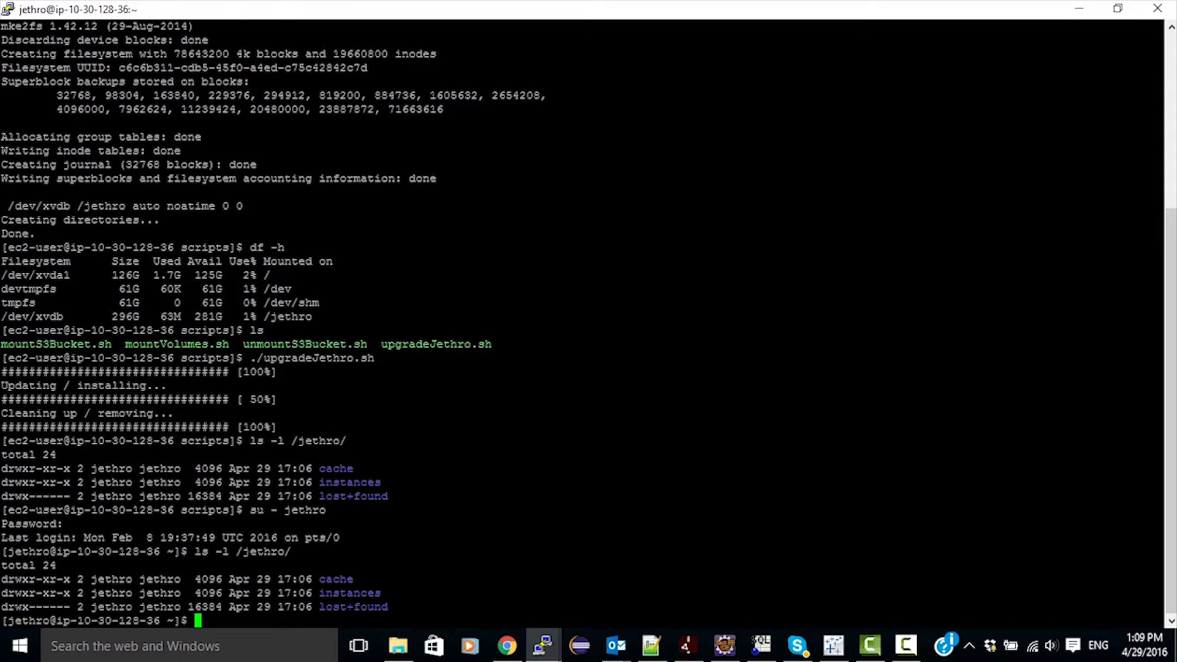
Create the demo instance with posix storage under /jethro, then start the Jethro service on port 9111.
type("JethroAdmin create-instance ")
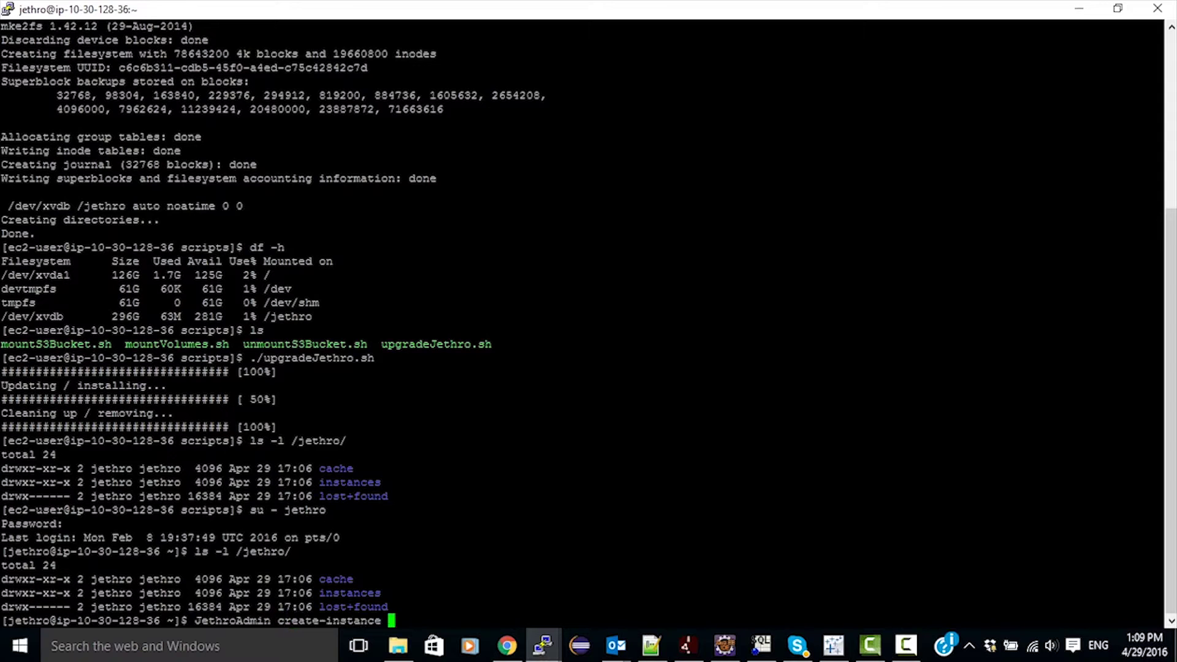
type("demo -storage-path=/jethro/instances -cache-path=/jethro/cache -")
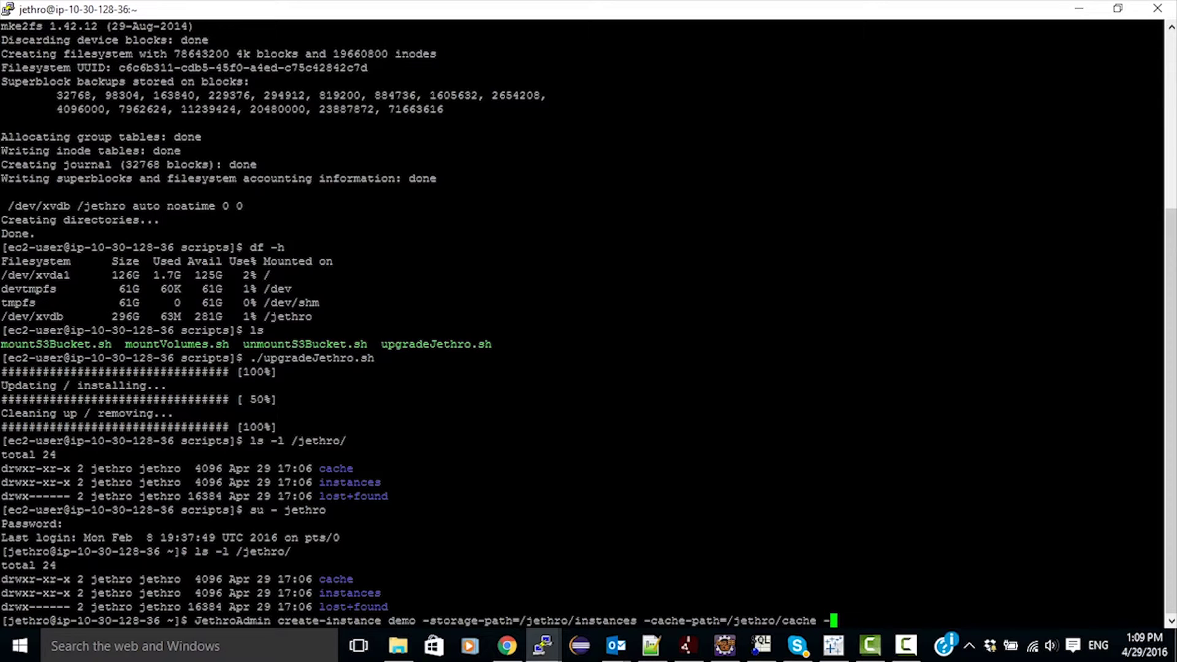
type("cache-size=0G")
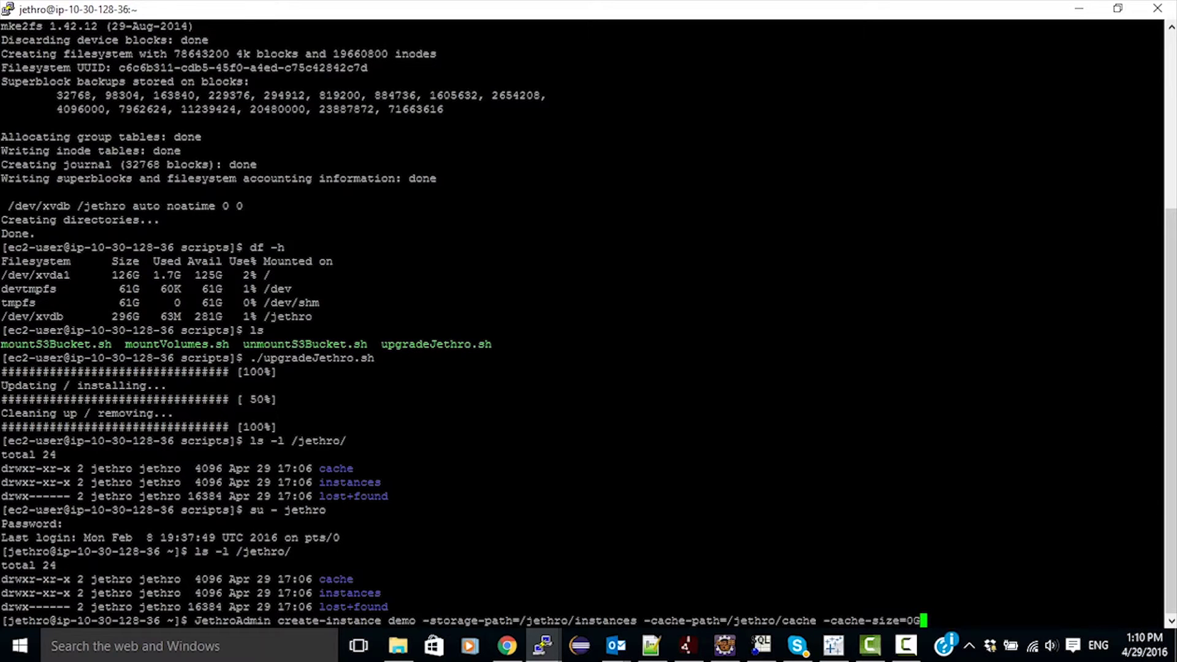
type(" -Dst")
type("ge.type=poisix")
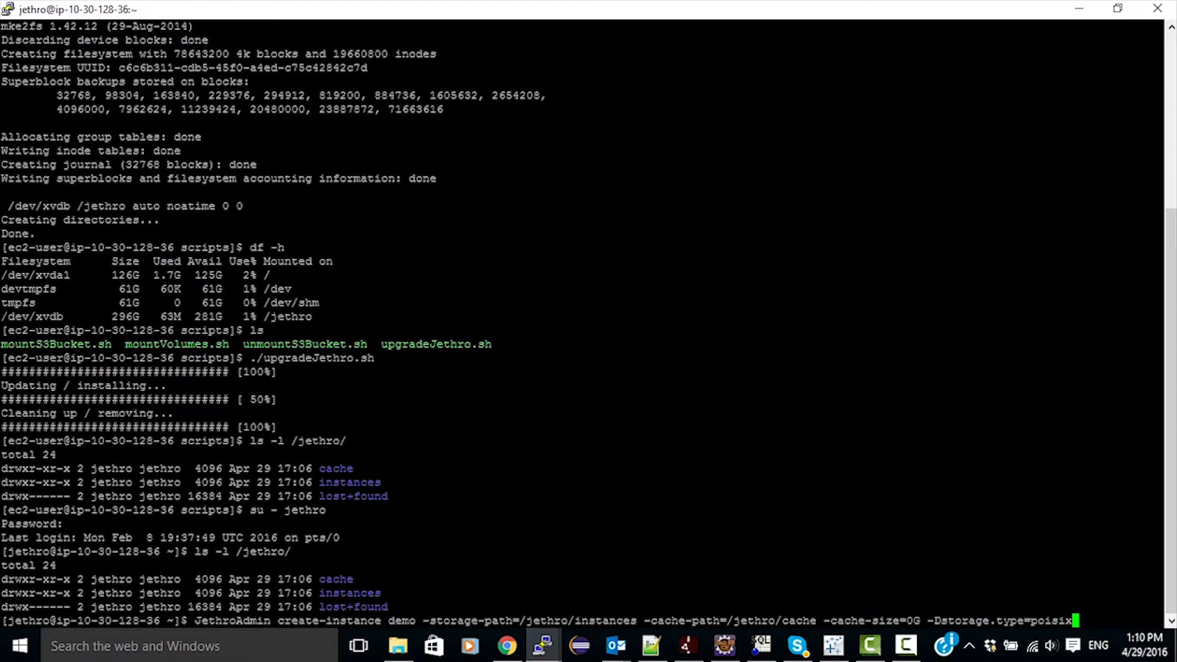
key("Left")
key("Left")
key("Left")
key("BackSpace")
key("Return")
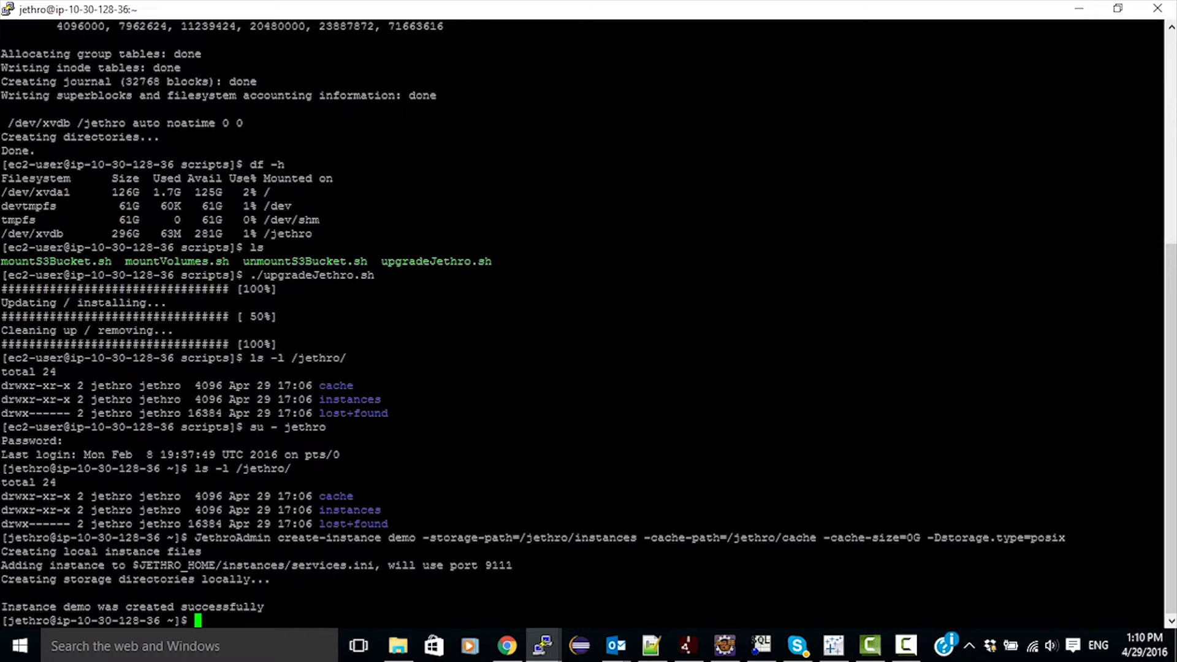
type("service jethro start")
key("Return")
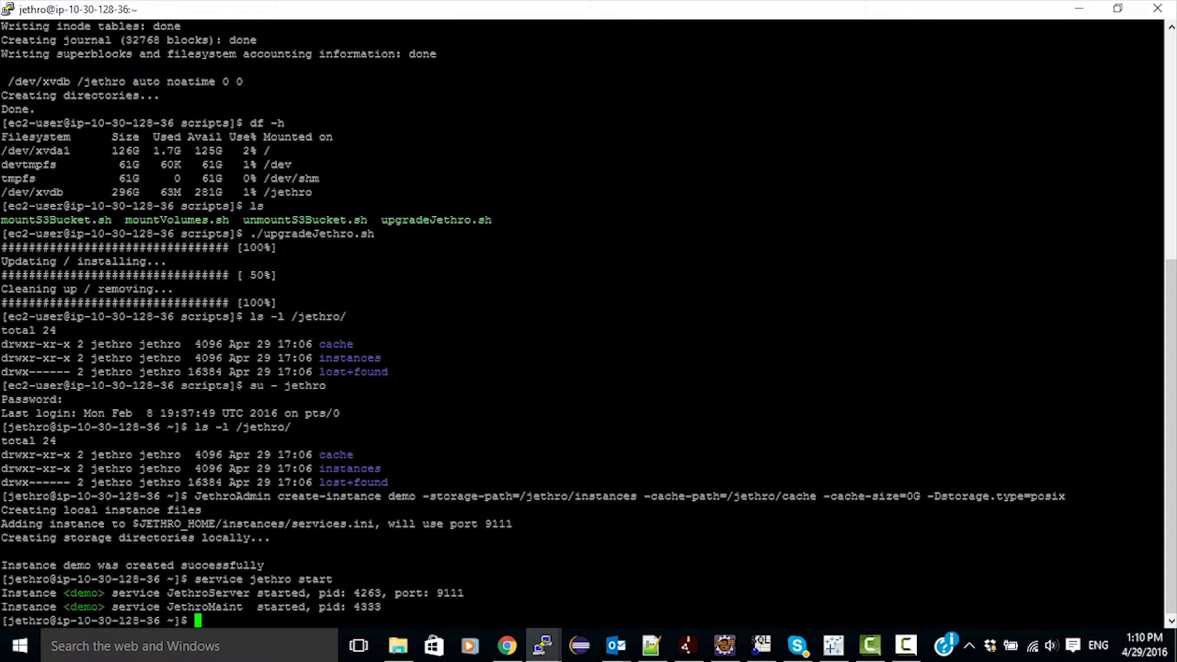
Connect JethroClient to demo at localhost:9111 and confirm show tables returns no tables.
type("JethroClient ")
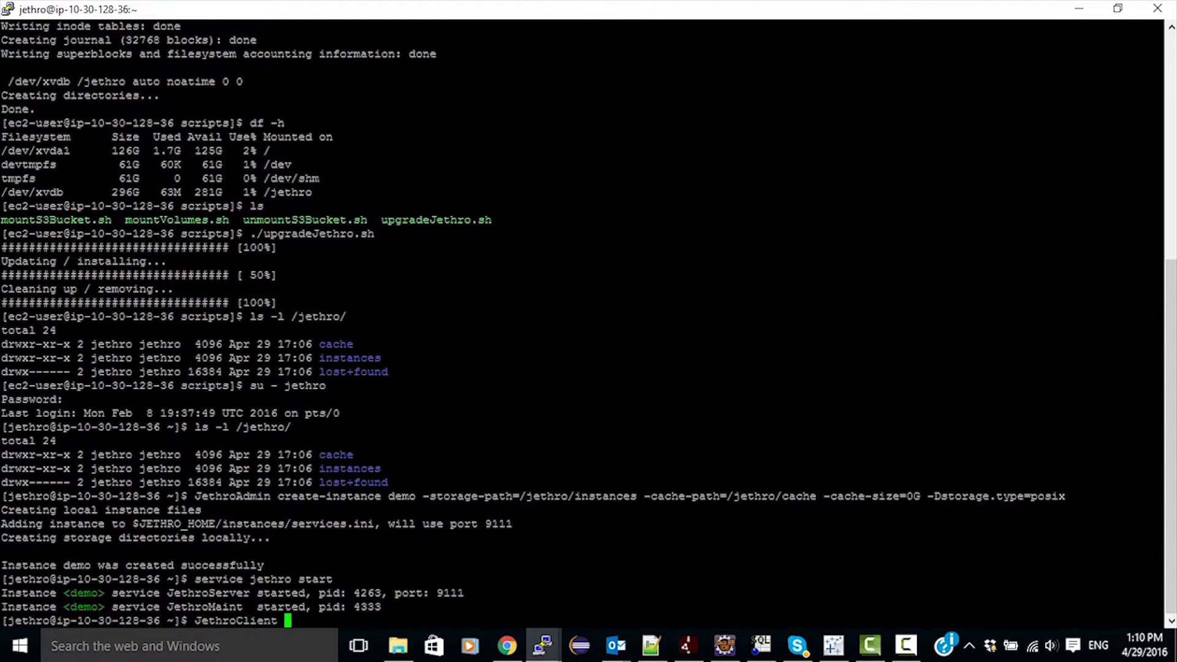
type("demo localhost:911")
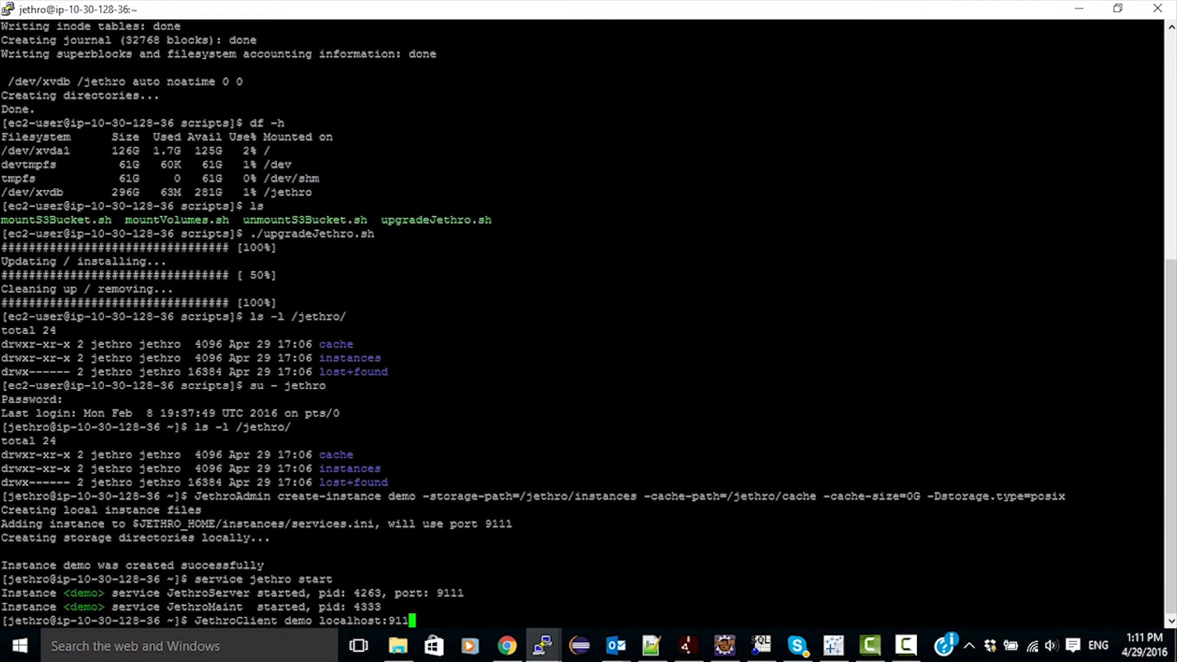
type("1 -p jethro")
key("Return")
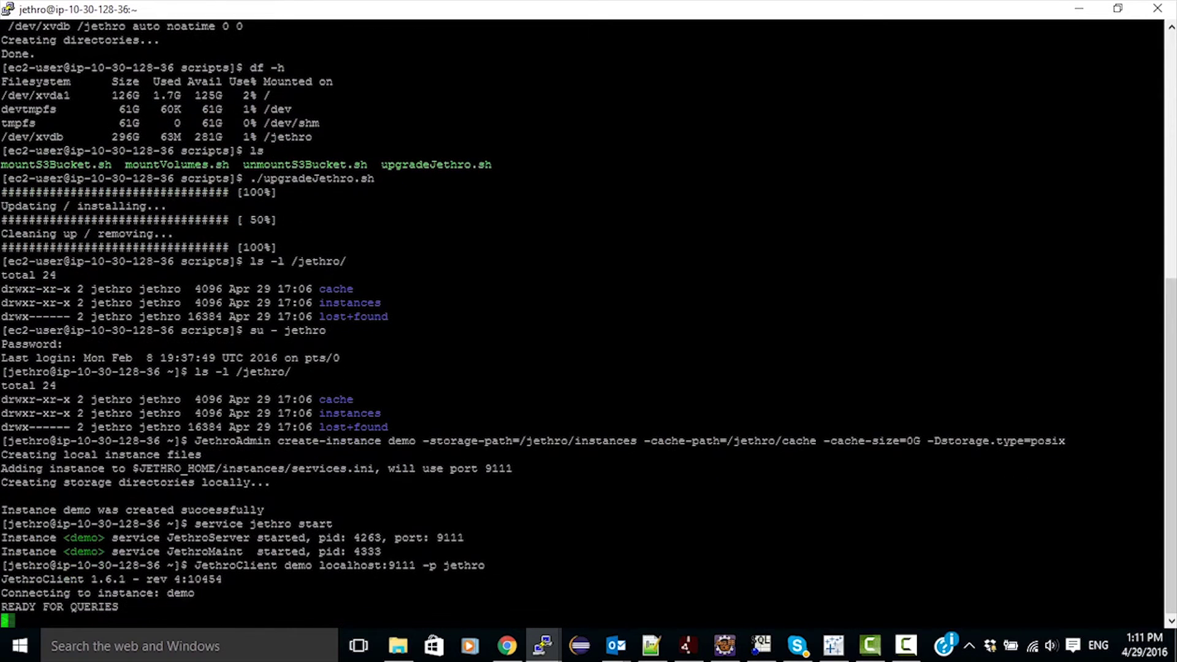
type("show tables;")
key("Return")
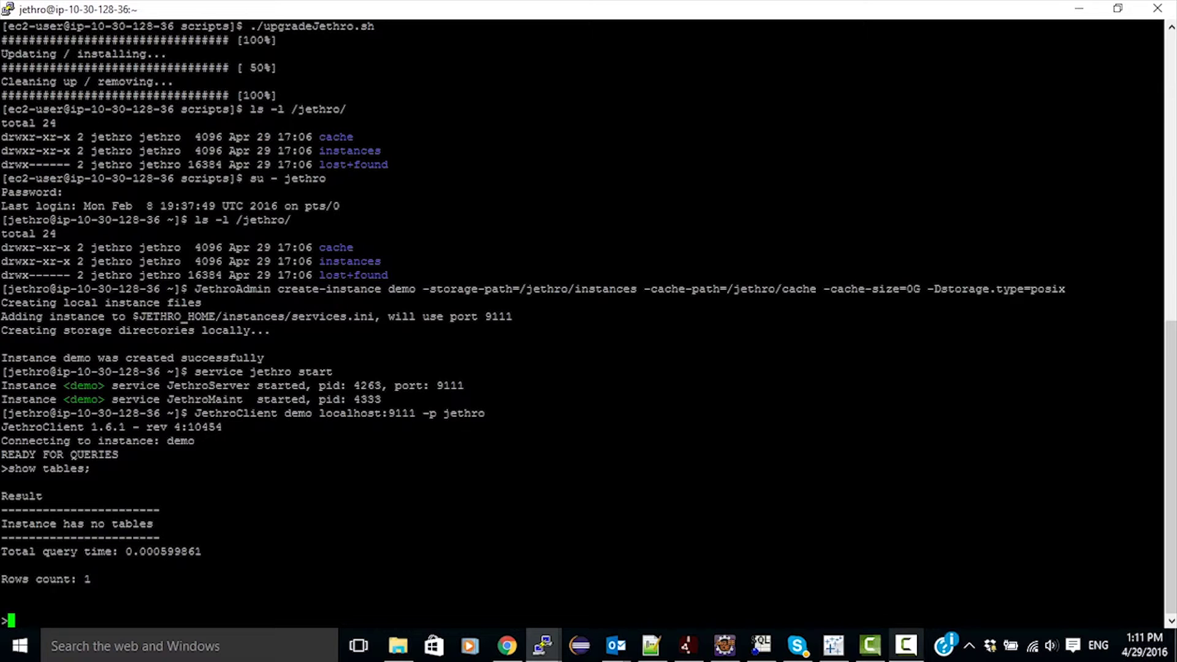
left_click(905, 645)
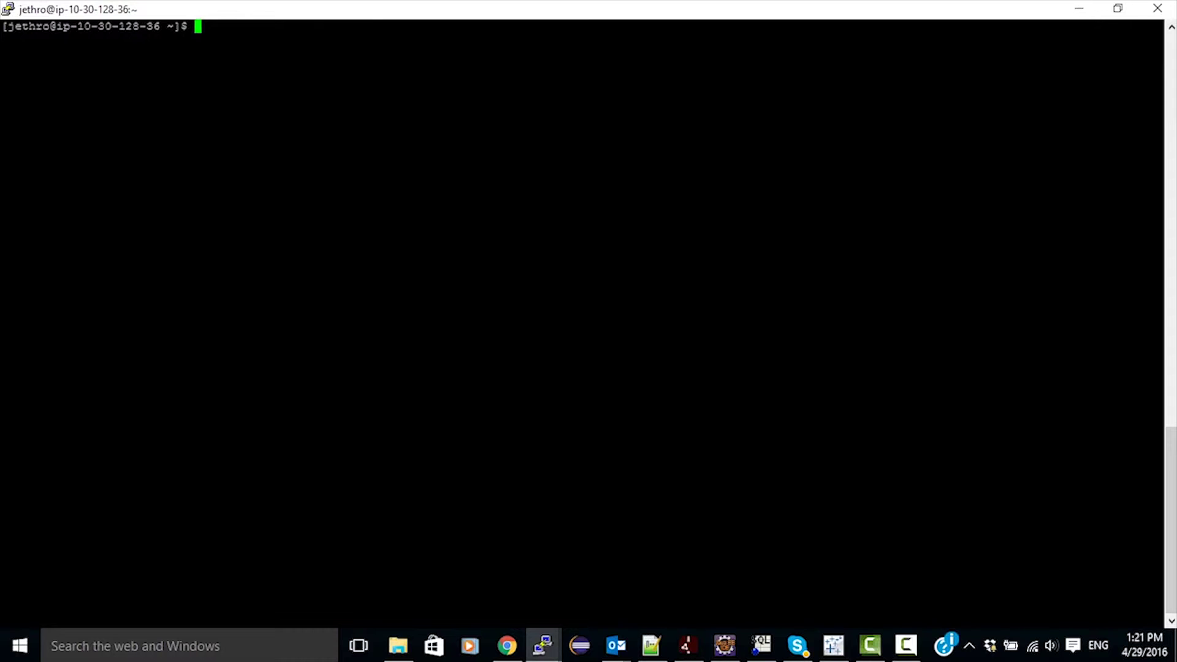
Review customers.ddl in vi, then close it with :wq.
type("vi cust")
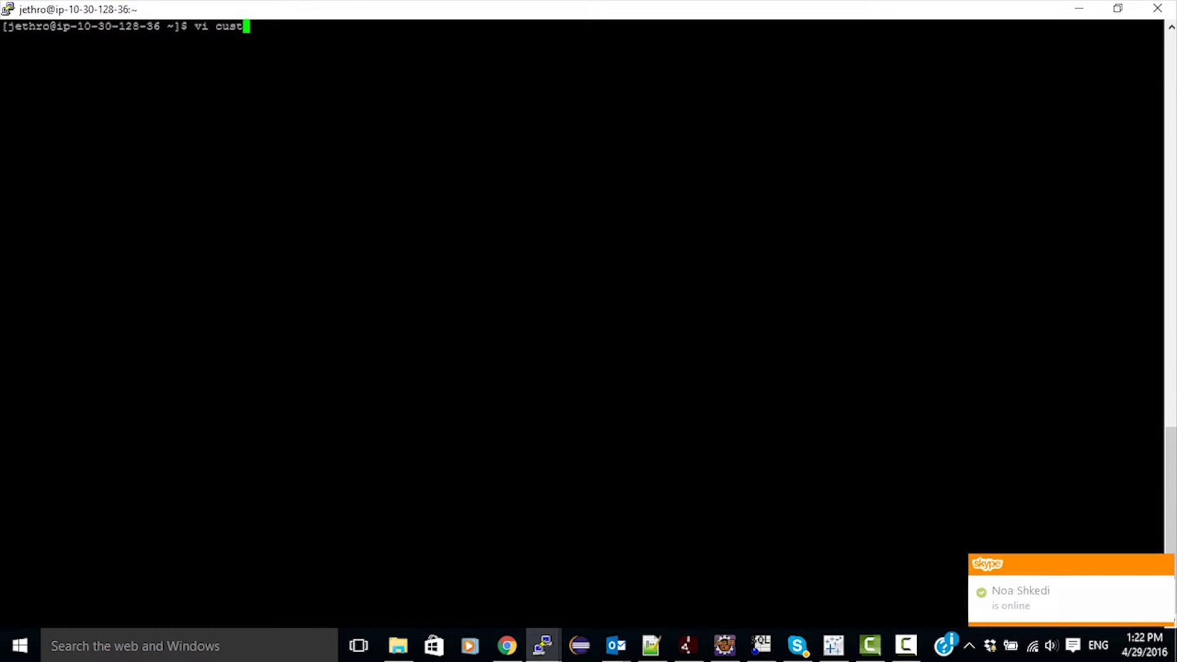
key("Tab")
type("dd")
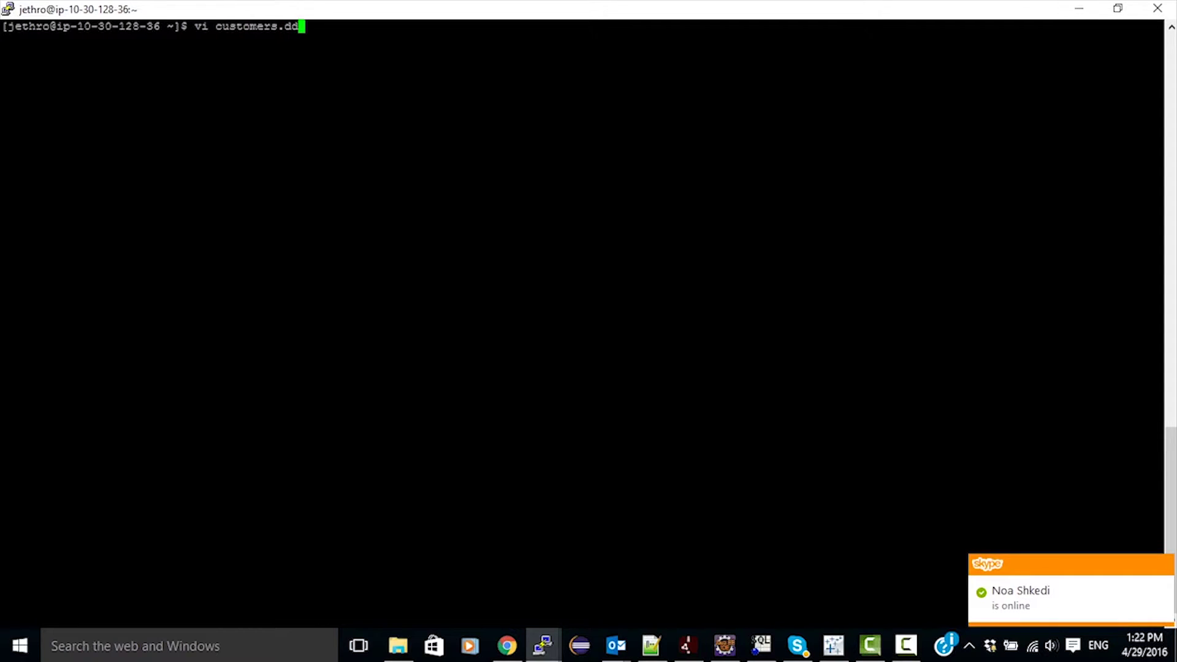
type("l")
key("Return")
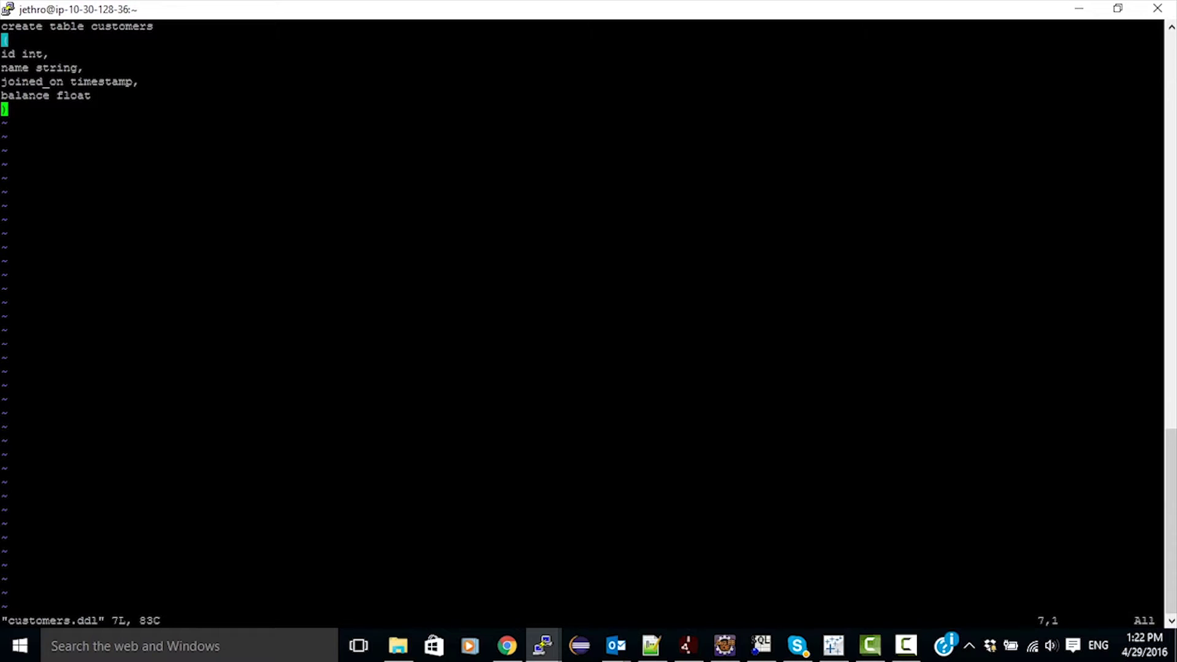
type(":wq")
key("Return")
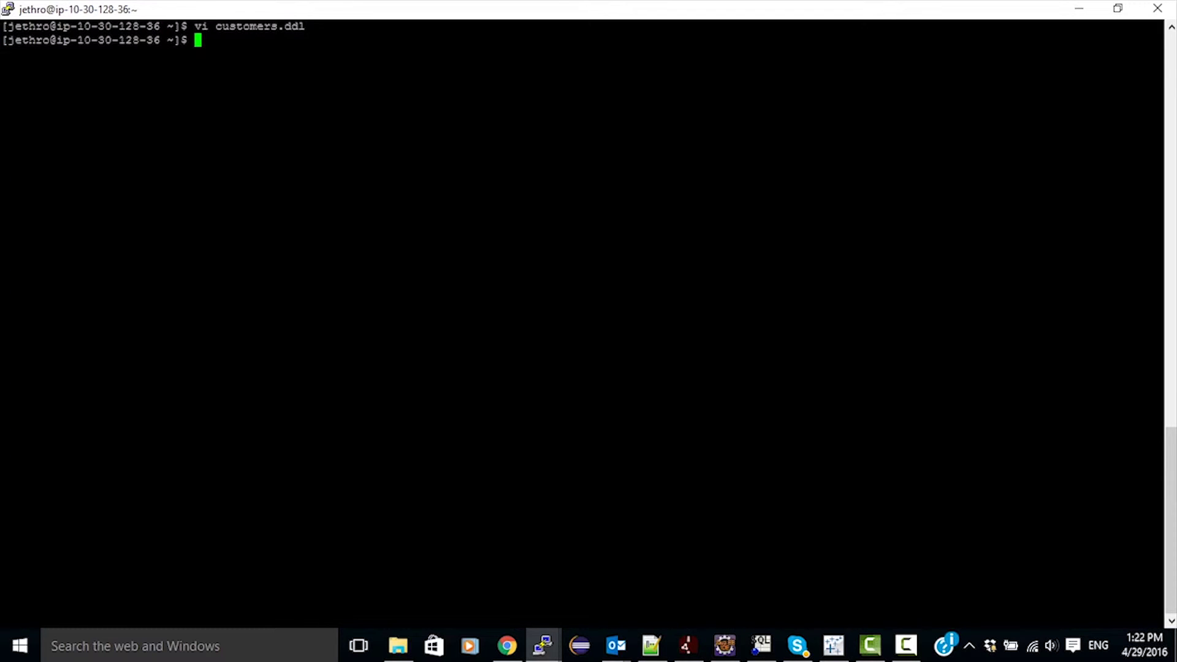
Run the JethroClient command with -i customers.ddl to create the customers table in demo.
key("Up")
key("Up")
key("Up")
key("Up")
key("Up")
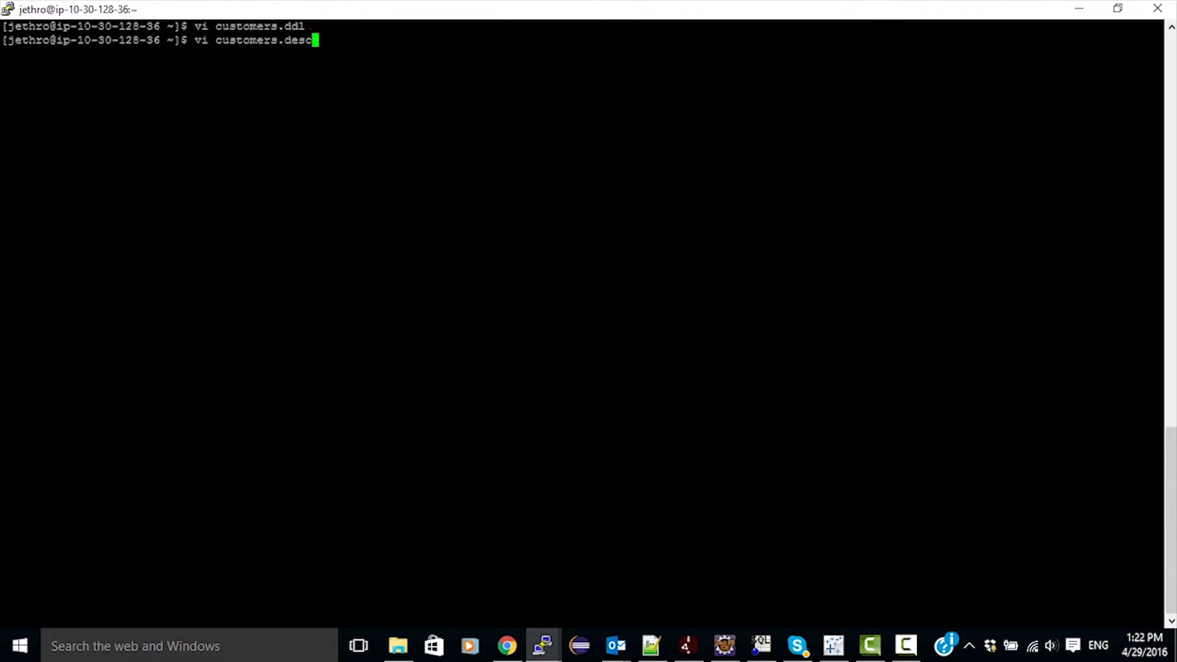
key("Up")
type("-i c")
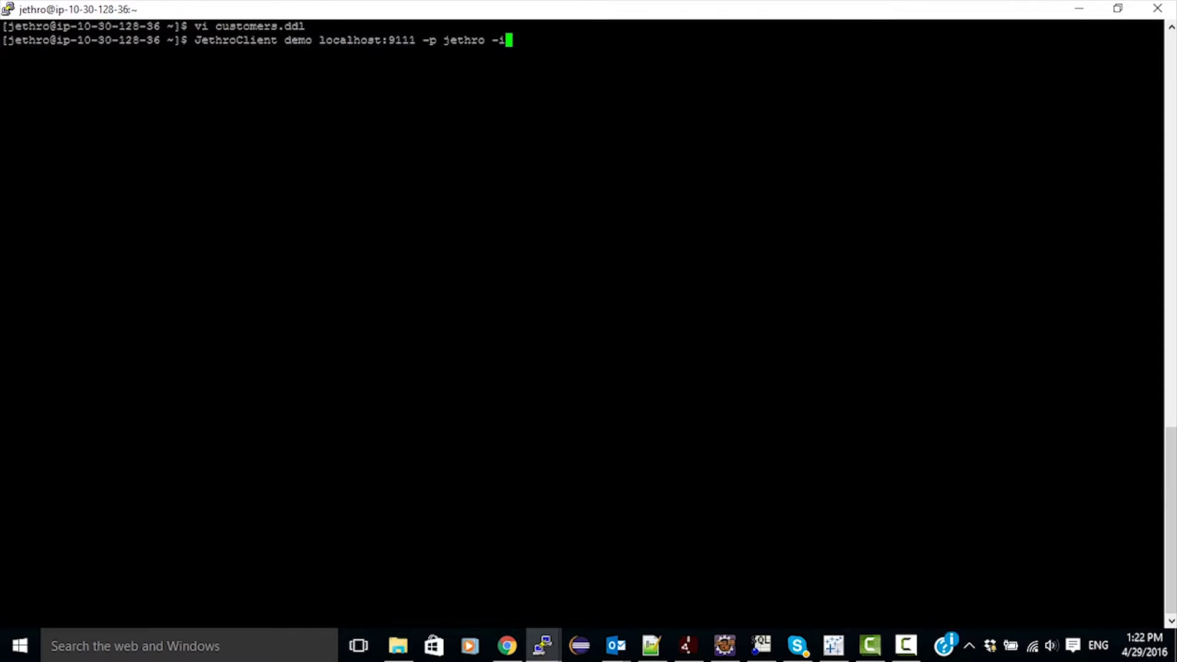
key("Tab")
type("ddl")
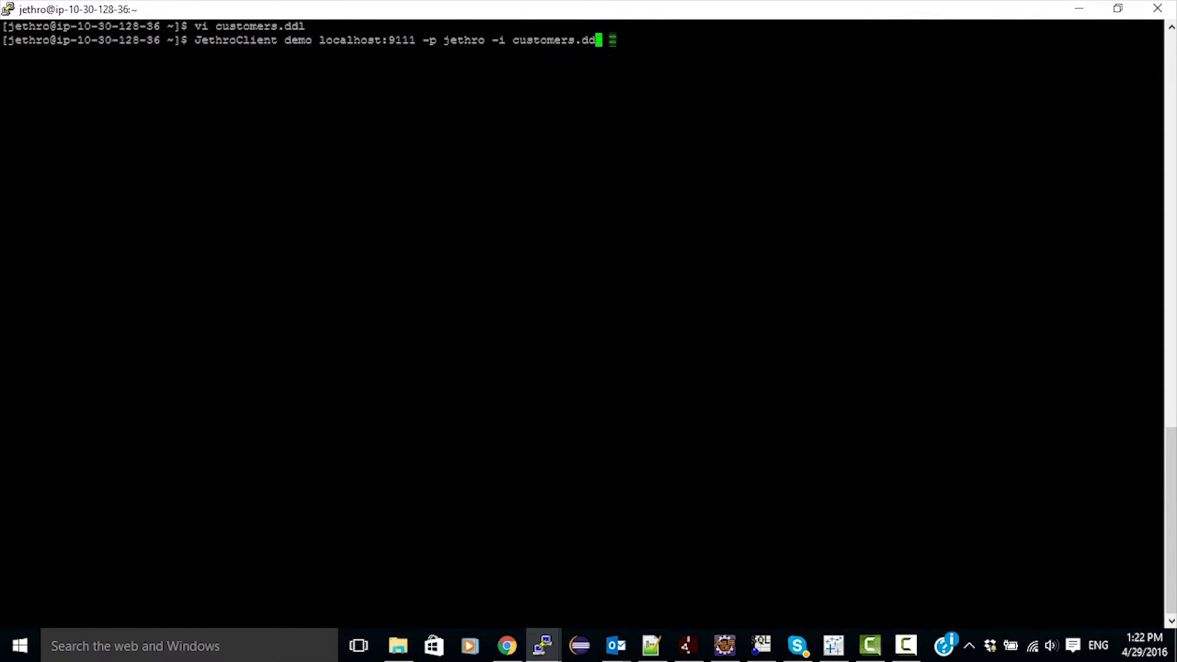
key("Return")
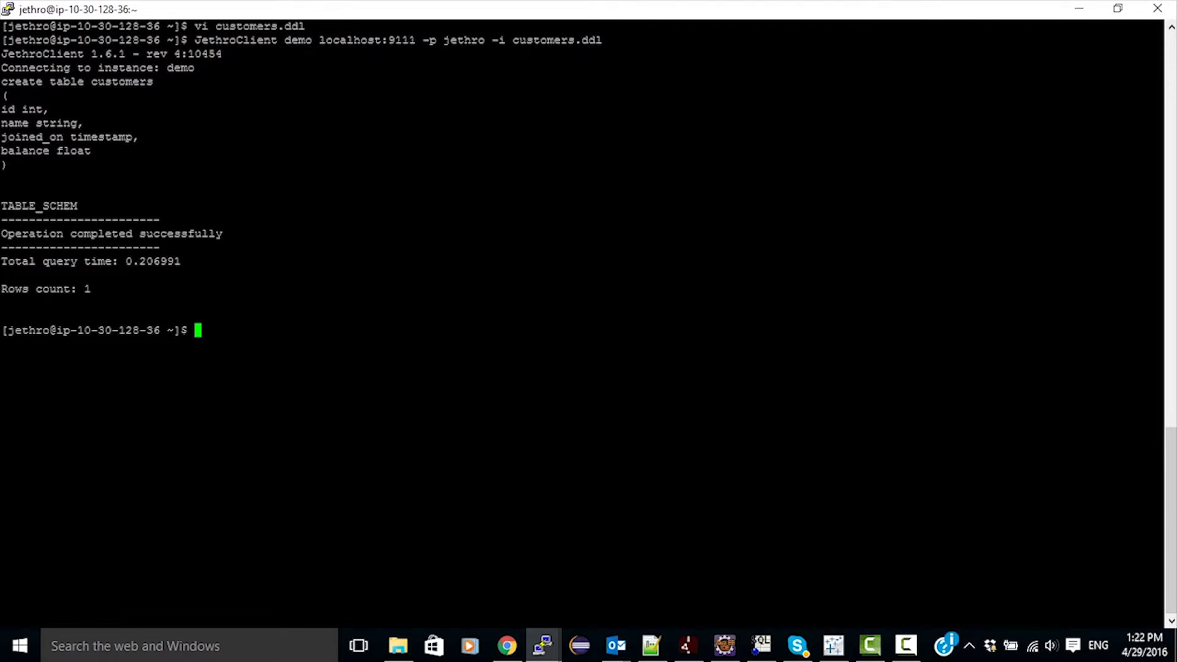
Reconnect, confirm customers appears in show tables, then quit and clear the terminal.
key("Up")
key("Up")
key("Up")
key("Up")
key("Up")
key("Up")
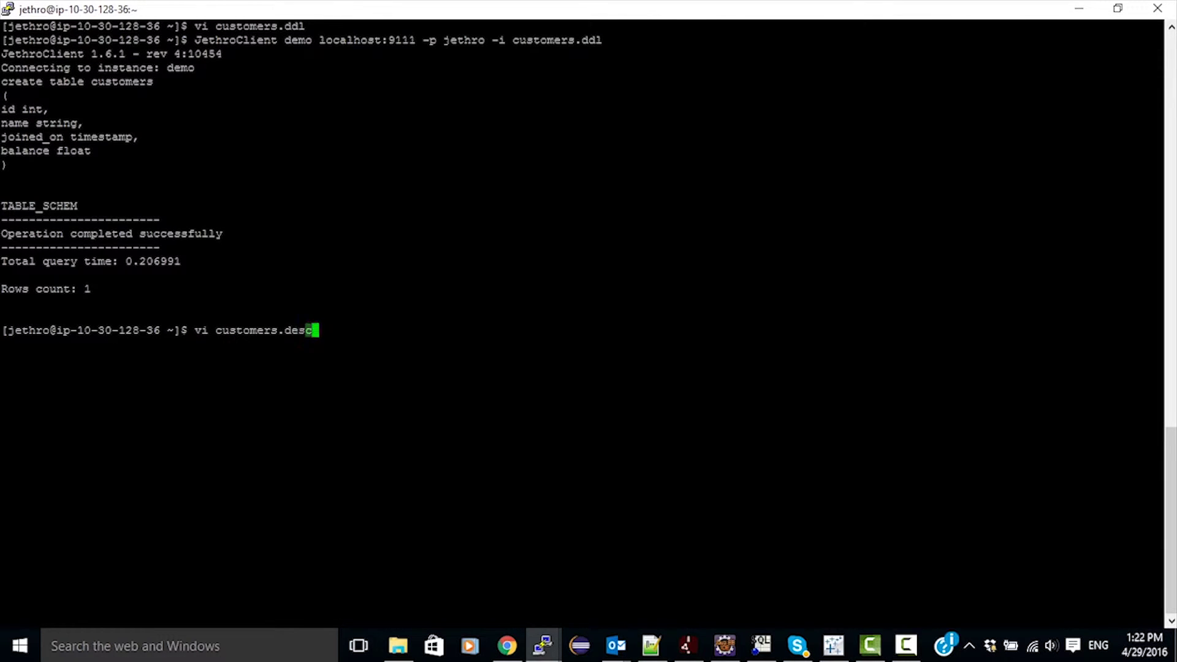
key("Return")
type("sho")
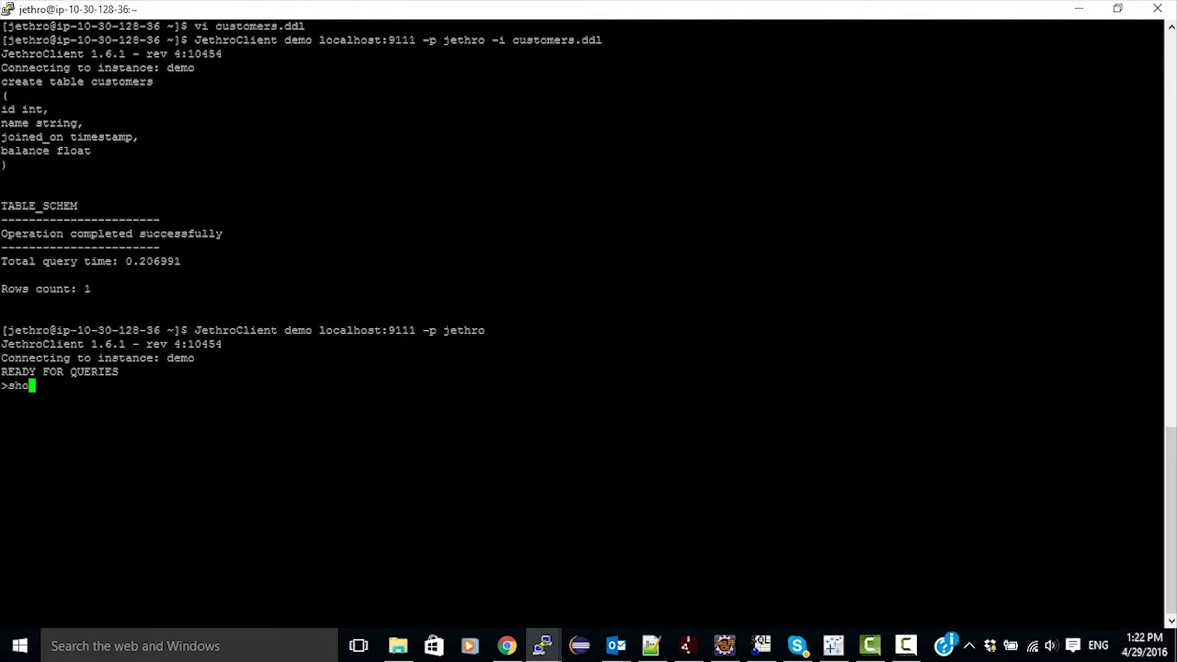
type("w tables;")
key("Return")
type("quit")
key("Return")
type("clear")
key("Return")
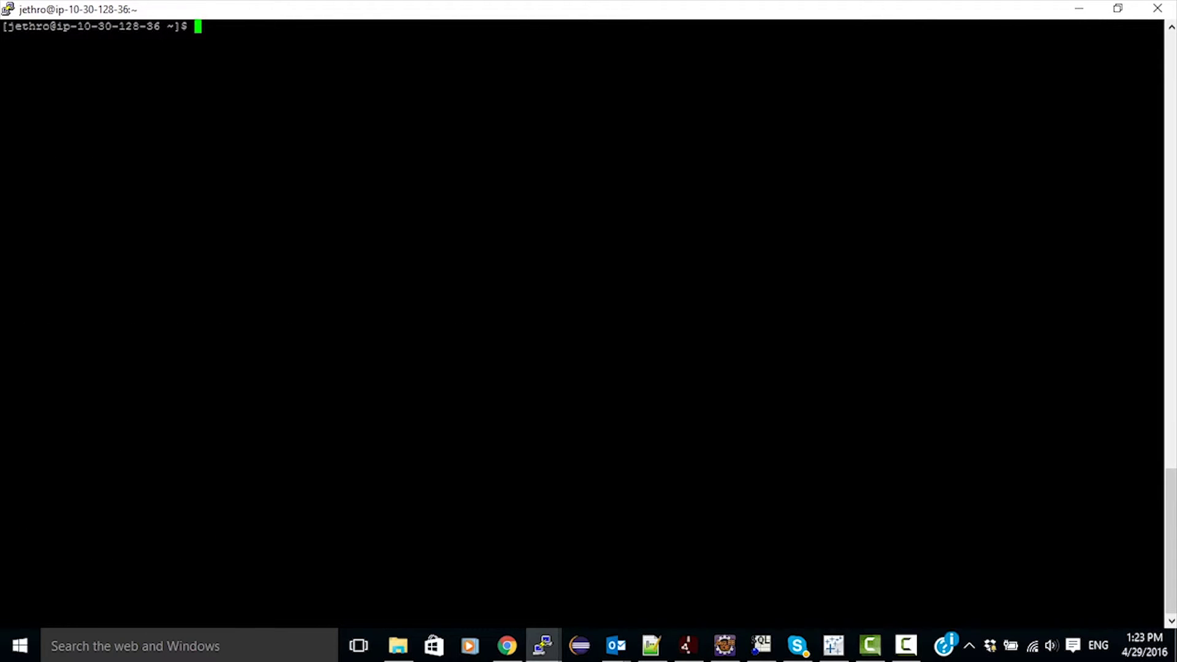
Inspect customers.desc in vi, checking the '|' delimiter and yyyy-MM-dd joined_on format, then quit.
type("vi customers.desc")
key("Return")
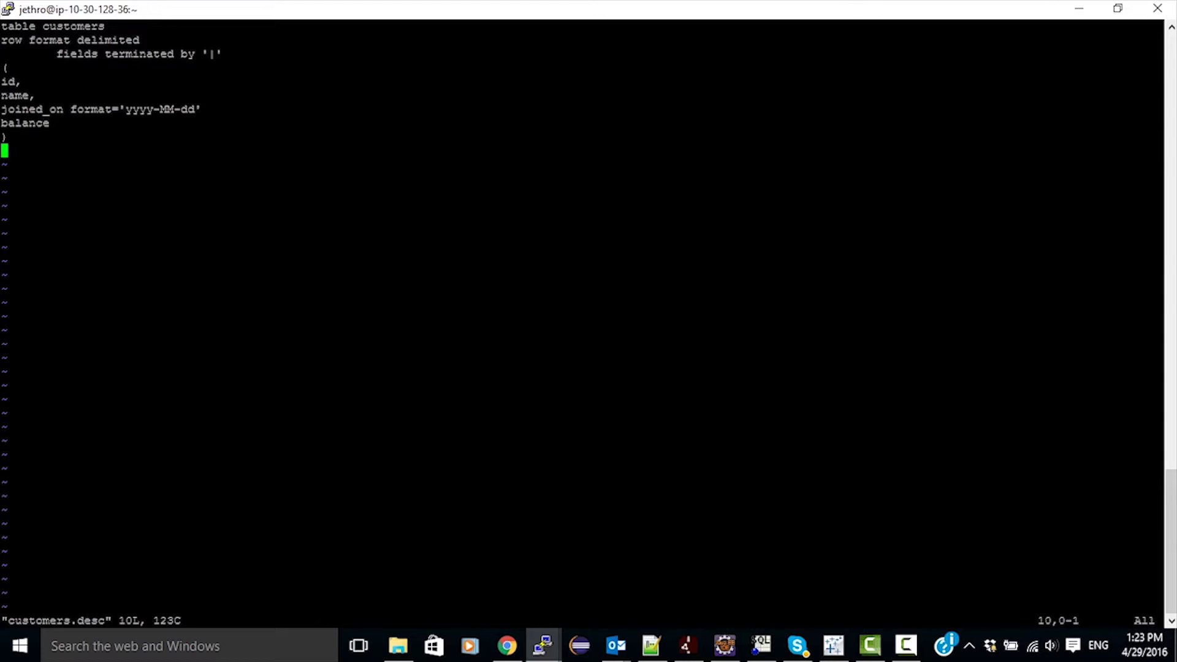
key("Up")
key("Up")
key("Up")
key("Up")
key("Up")
key("Up")
key("Up")
key("Right")
key("Right")
key("Right")
key("Right")
key("Right")
key("Right")
key("Right")
key("Right")
key("Right")
key("Right")
key("Right")
key("Right")
key("Right")
key("Right")
key("Right")
key("Right")
key("Right")
key("Right")
key("Right")
key("Right")
key("Right")
key("Right")
key("Right")
key("Right")
key("Right")
key("Right")
key("Down")
key("Down")
key("Down")
key("Up")
key("Up")
key("Down")
key("Down")
key("Down")
key("Down")
key("Up")
key("Left")
key("Left")
key("Left")
key("Left")
key("Left")
key("Left")
key("Left")
key("Left")
key("Left")
key("Left")
key("Left")
key("Left")
key("Left")
key("Left")
key("Left")
key("Left")
key("Right")
key("Right")
key("Right")
key("Right")
key("Right")
key("Right")
key("Right")
key("Right")
key("Right")
type(":q")
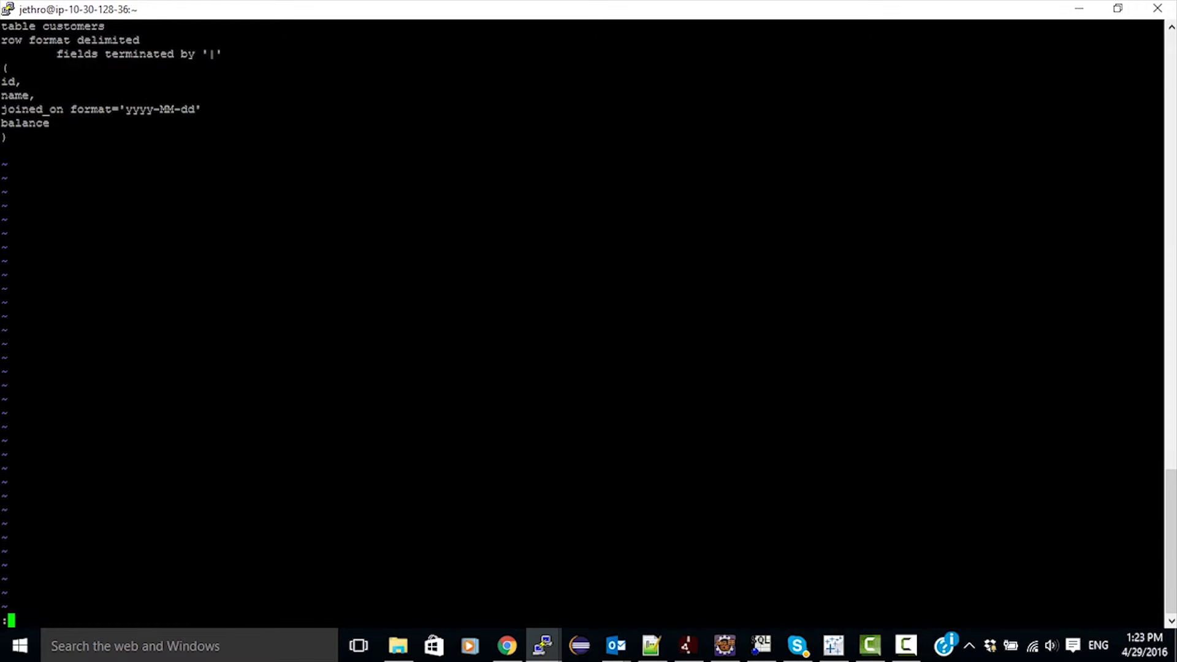
key("Return")
Print customers.csv to show its six pipe-delimited customer rows.
type("cat cust")
key("Tab")
type("c")
key("Tab")
key("Return")
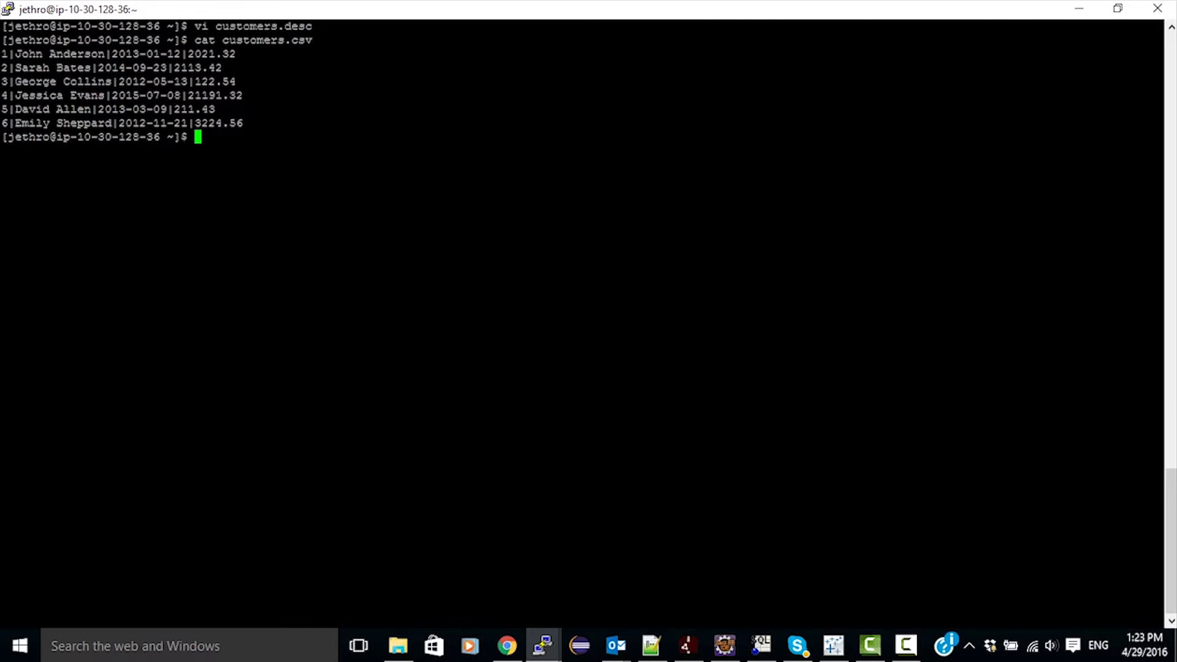
key("Return")
key("Return")
key("Return")
key("Return")
key("Return")
key("Return")
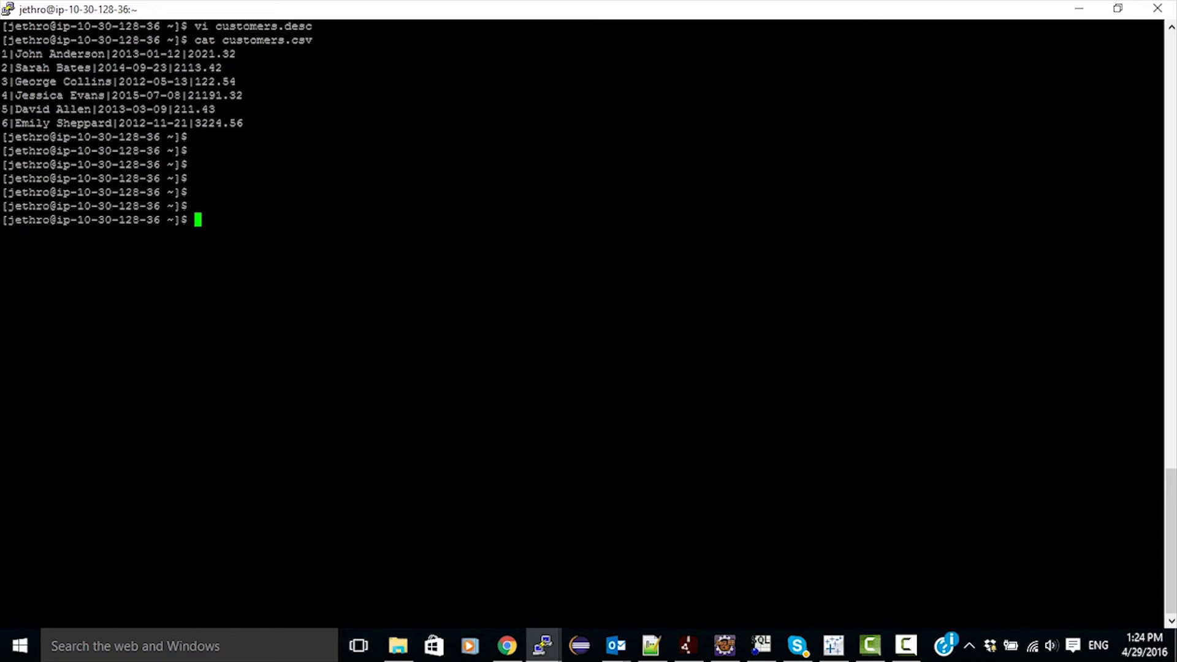
Run JethroLoader demo customers.desc customers.csv for a first load attempt.
type("JethroLoader demo customers.de")
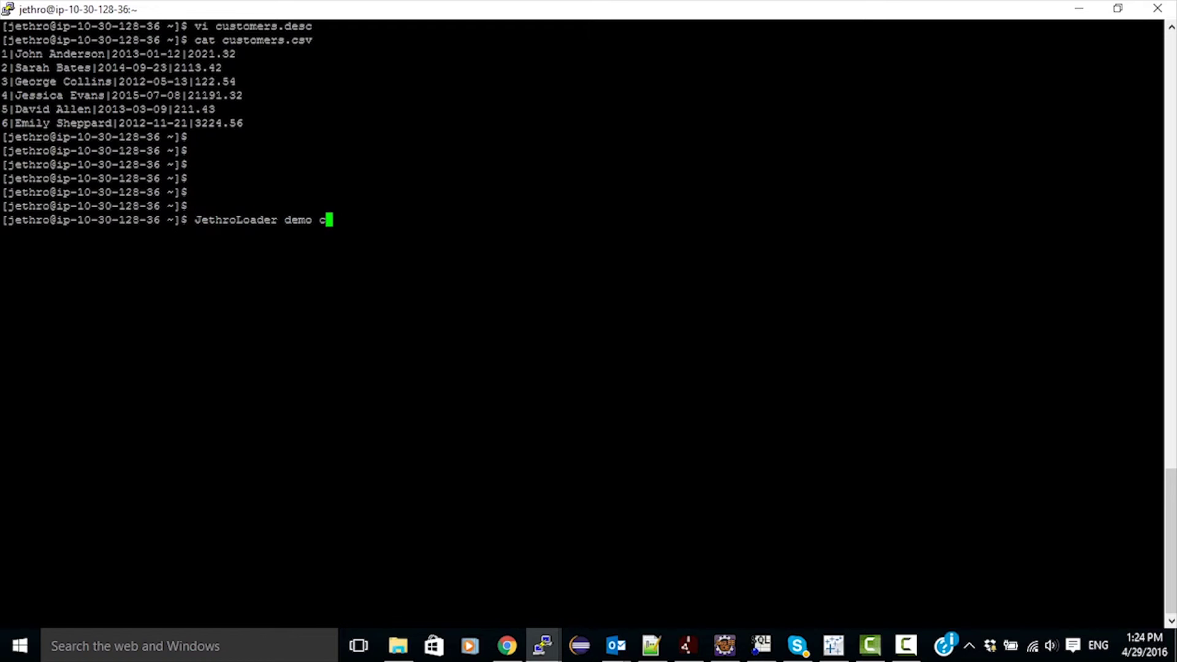
key("Tab")
type("cus")
key("Tab")
type("c")
key("Tab")
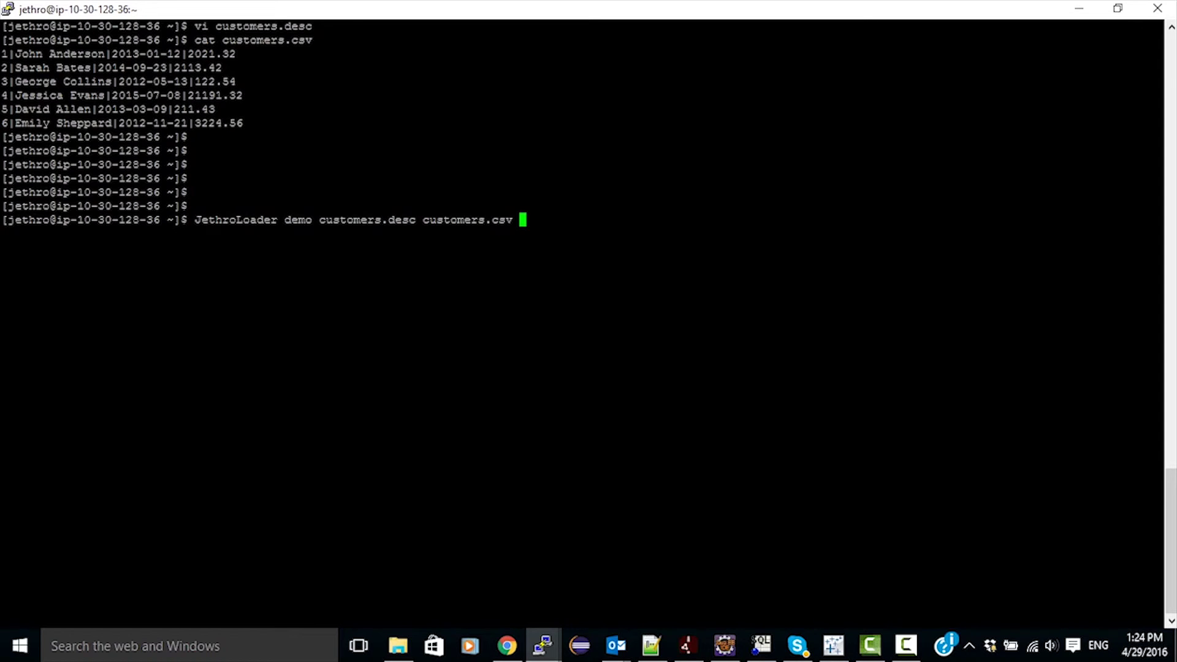
key("Return")
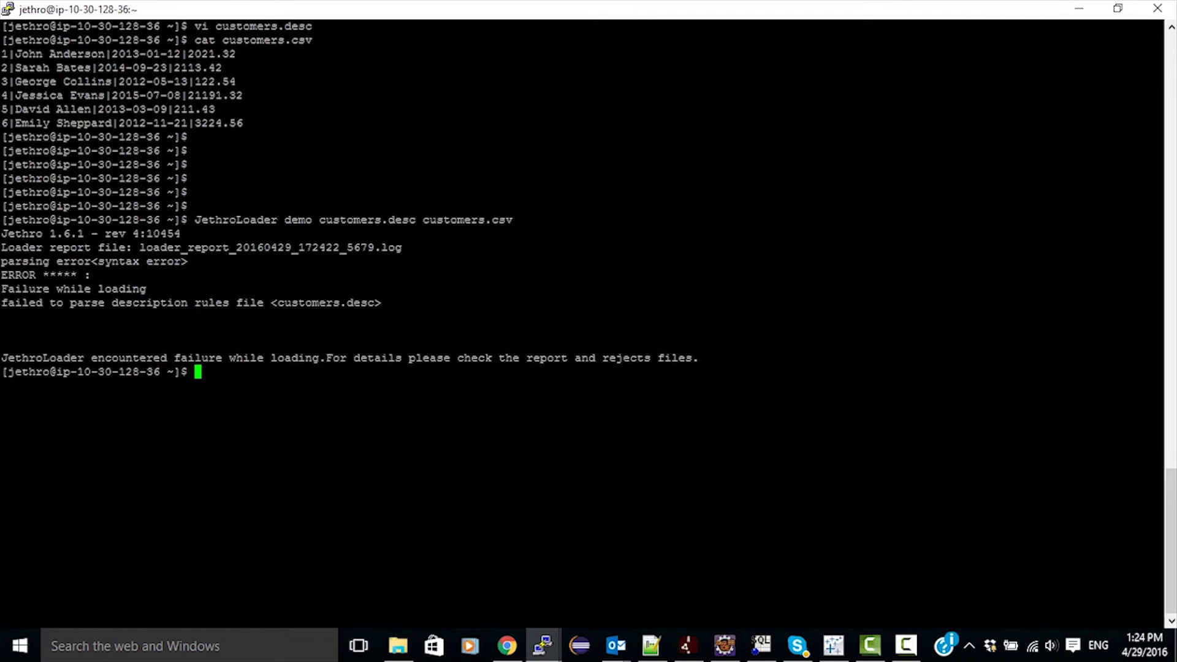
Add the missing comma after joined_on's 'yyyy-MM-dd' format in customers.desc and rerun the loader successfully.
type("vi cus")
key("Tab")
type("d")
key("Tab")
key("Return")
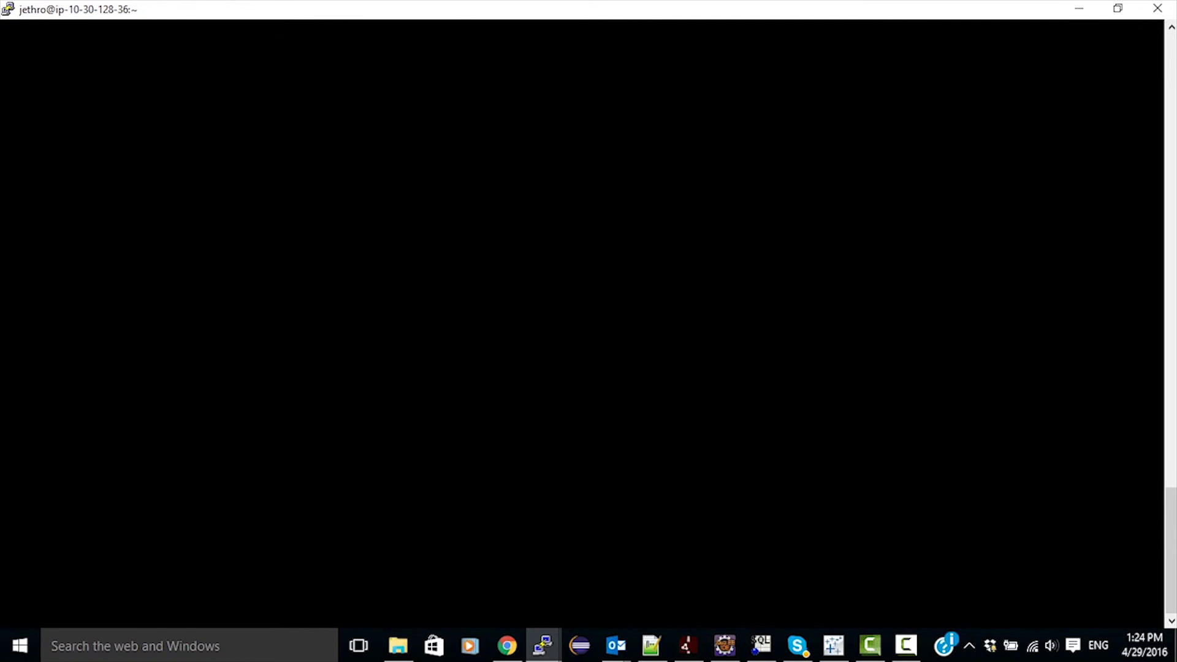
key("Up")
key("Up")
key("Up")
key("Up")
key("Up")
key("Down")
key("Down")
key("Down")
key("Down")
key("Down")
key("Right")
key("Right")
key("Right")
key("Right")
key("Right")
key("Right")
key("Right")
key("Right")
key("Right")
key("Right")
key("Right")
key("Right")
key("Right")
key("Right")
key("Right")
key("Right")
key("Right")
key("Right")
key("Right")
key("Right")
key("Right")
key("Right")
key("Right")
key("Right")
key("Right")
key("Right")
key("Right")
key("Right")
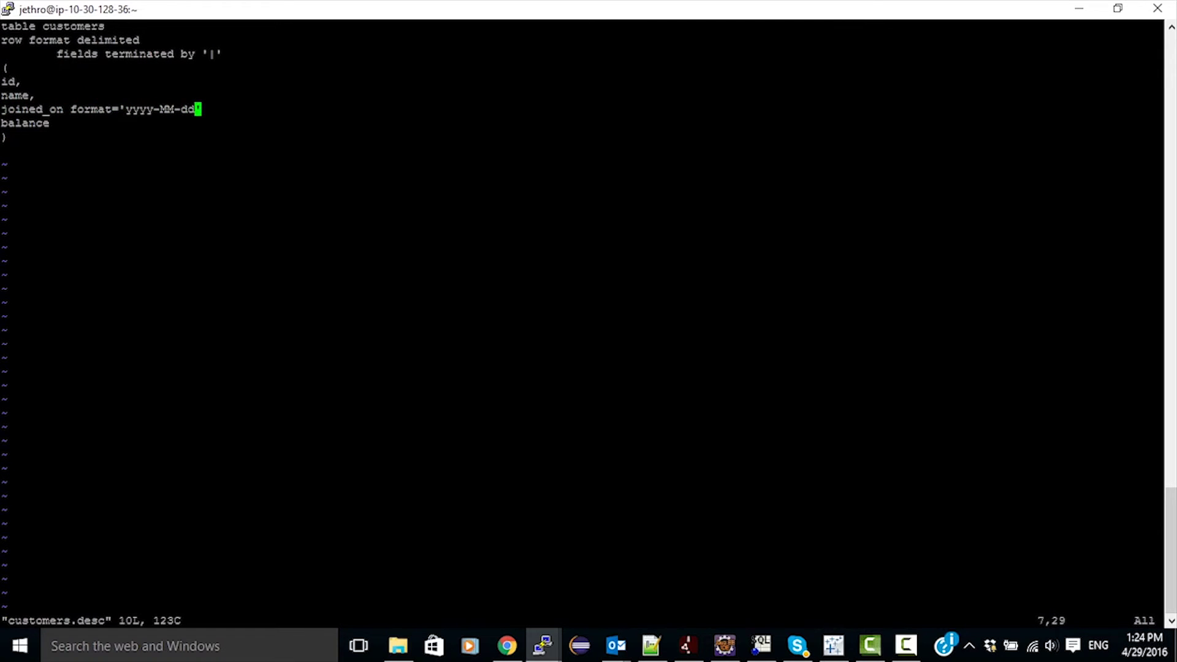
type("ame,")
key("Escape")
type(":w")
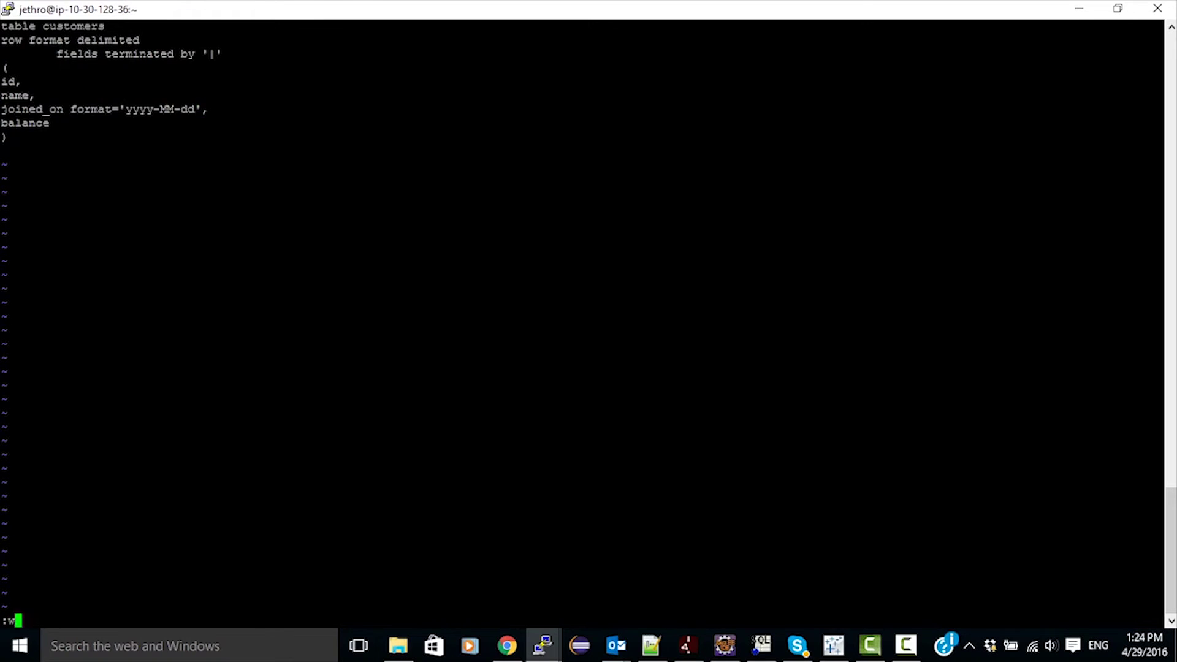
type("q")
key("Return")
key("Up")
key("Up")
key("Return")
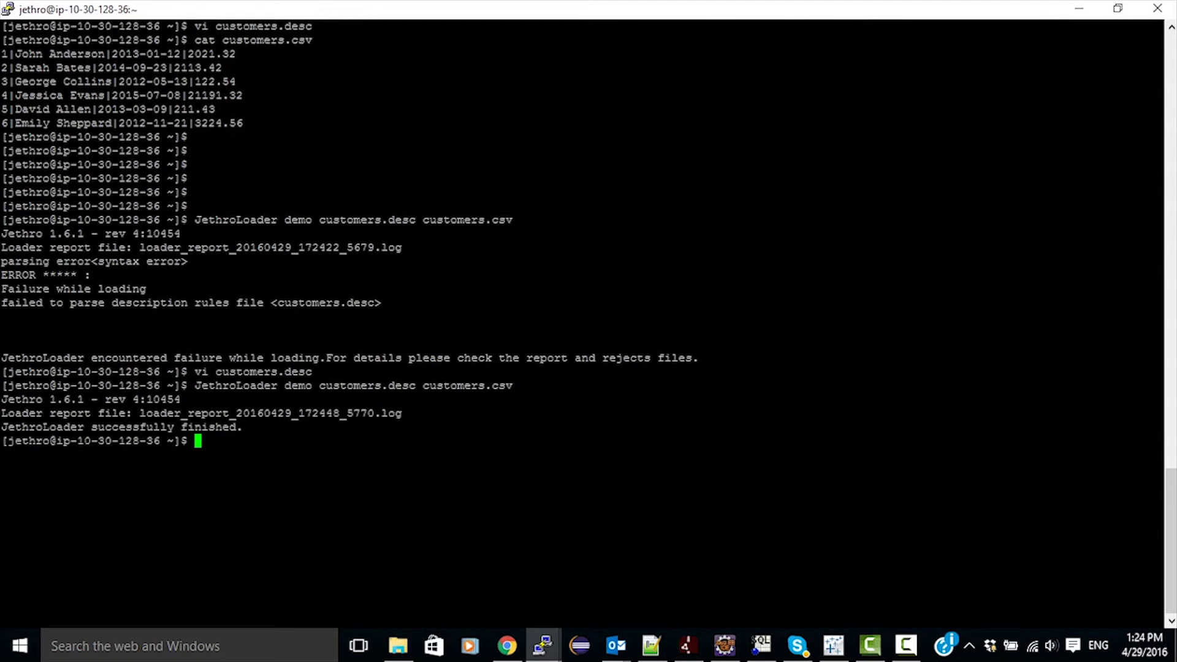
Print the new loader report log with cat, showing 6 records loaded and none rejected.
double_click(270, 413)
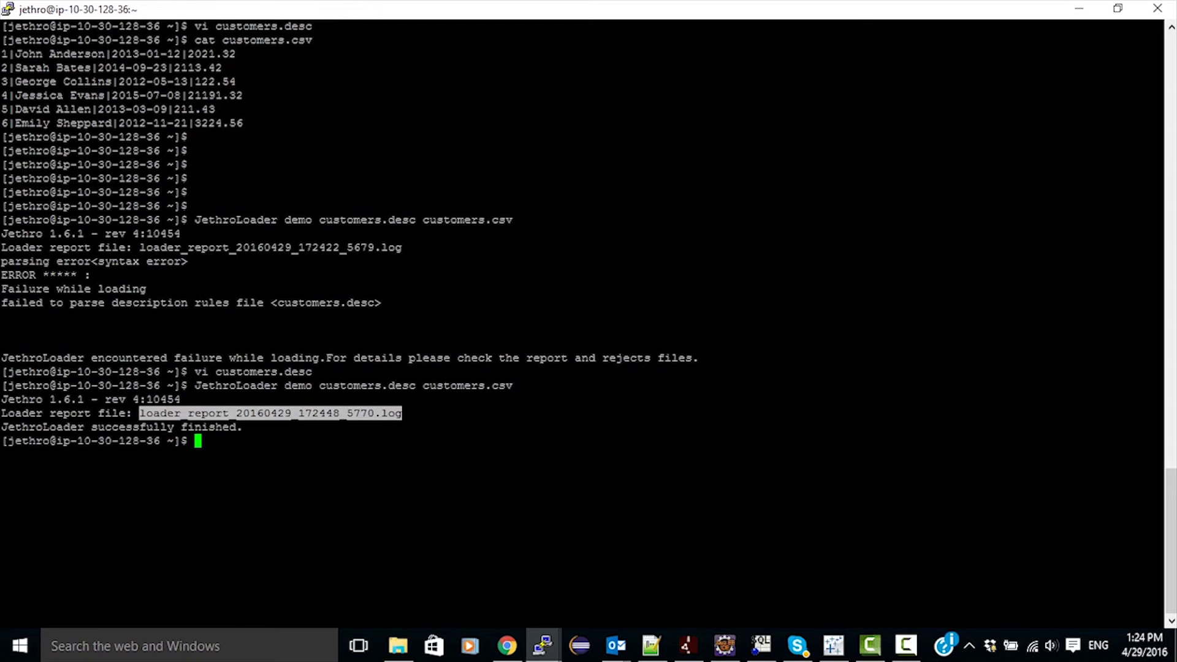
type("cat")
type("loader_report_20160429_172448_5770.log")
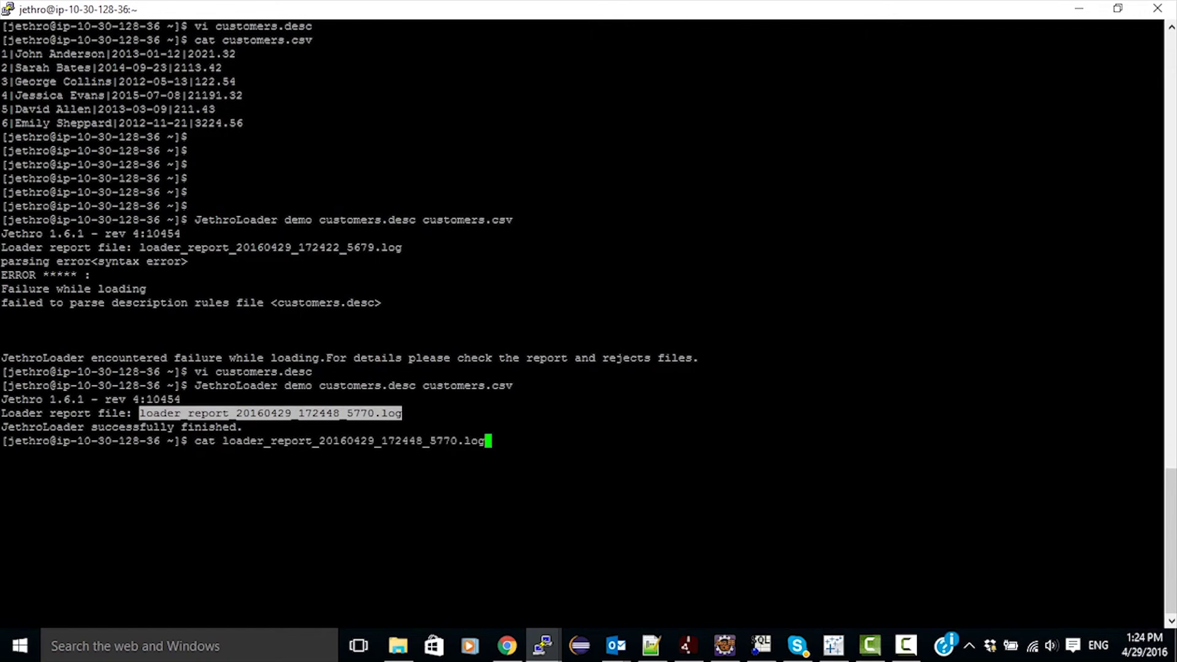
key("Return")
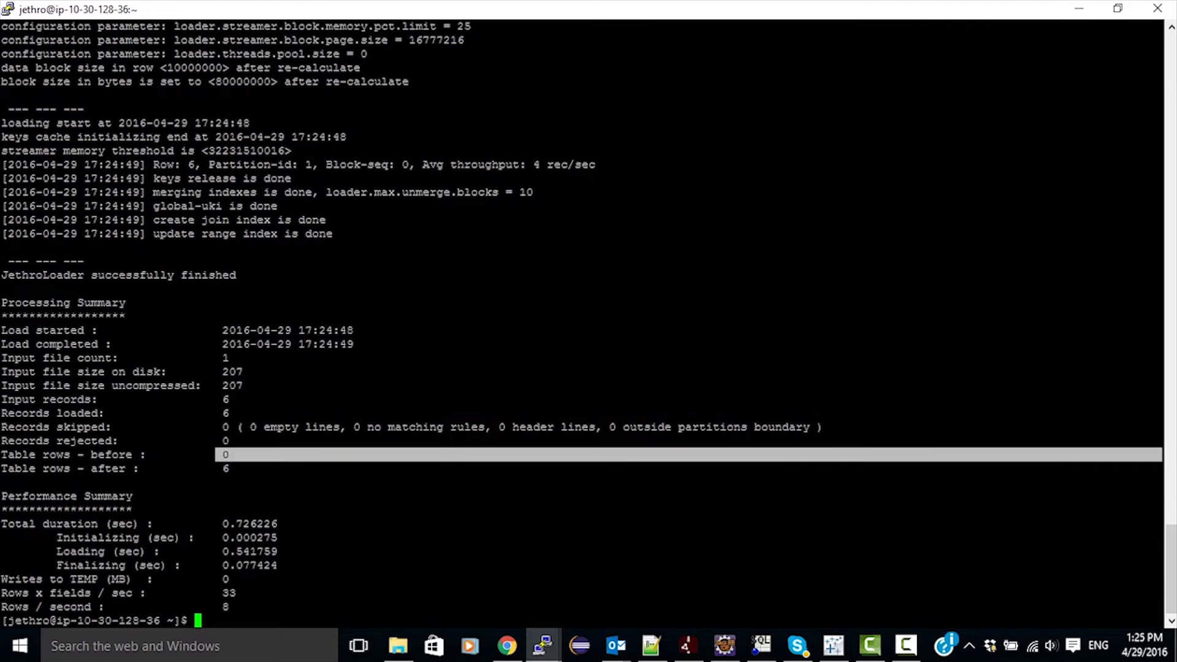
key("Up")
key("Up")
key("Up")
key("Up")
key("Up")
key("Up")
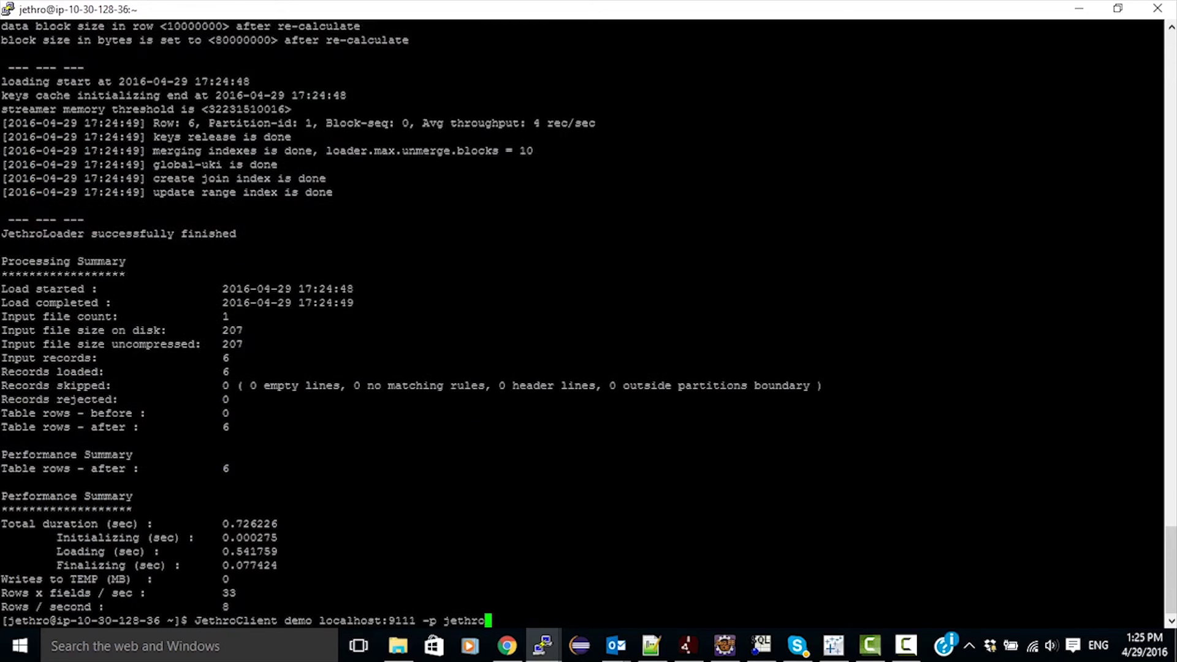
Connect to demo and run select * from customers; returning all six rows.
key("Return")
type("sele")
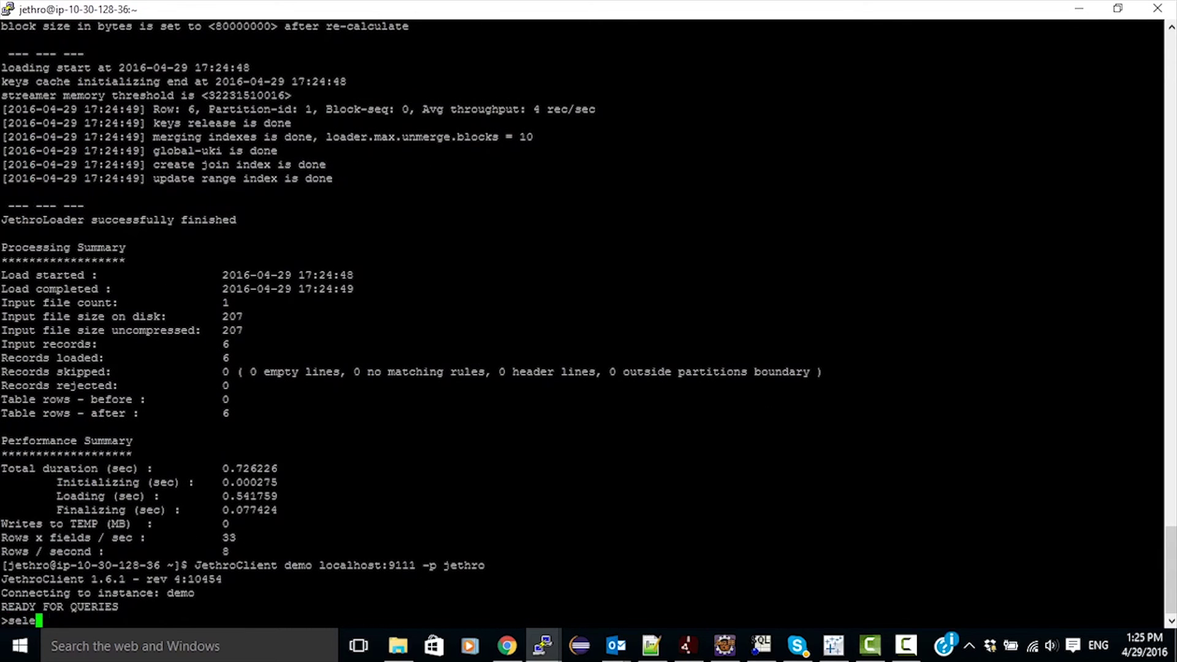
type("ct * from customers;")
key("Return")
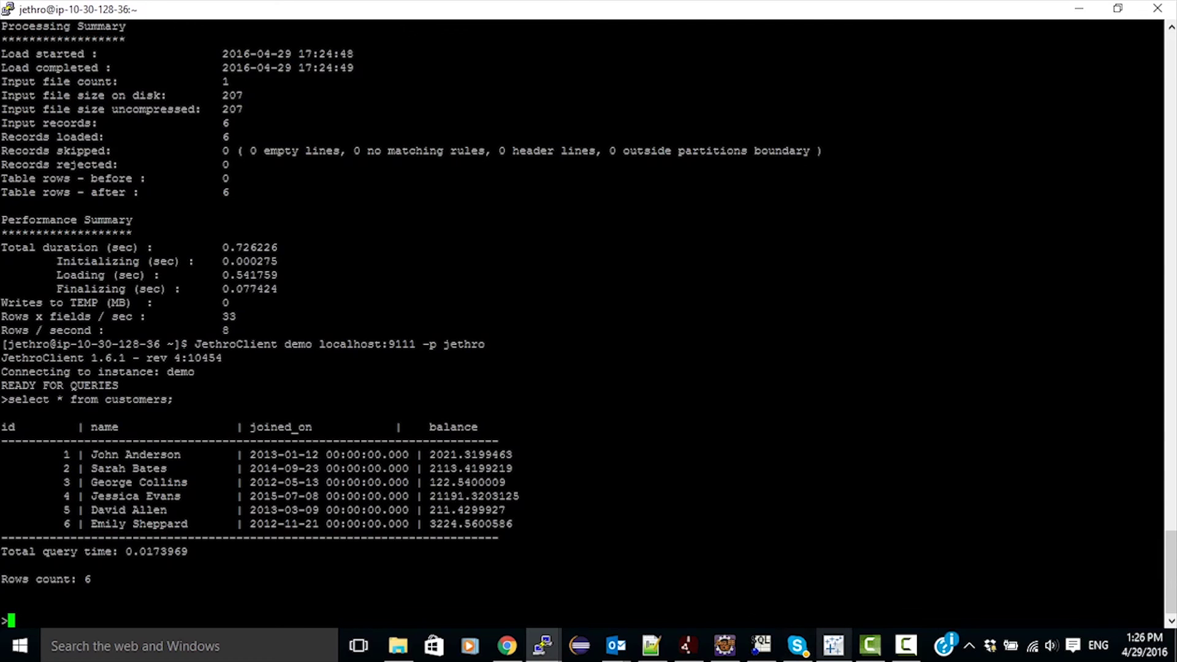
left_click(905, 644)
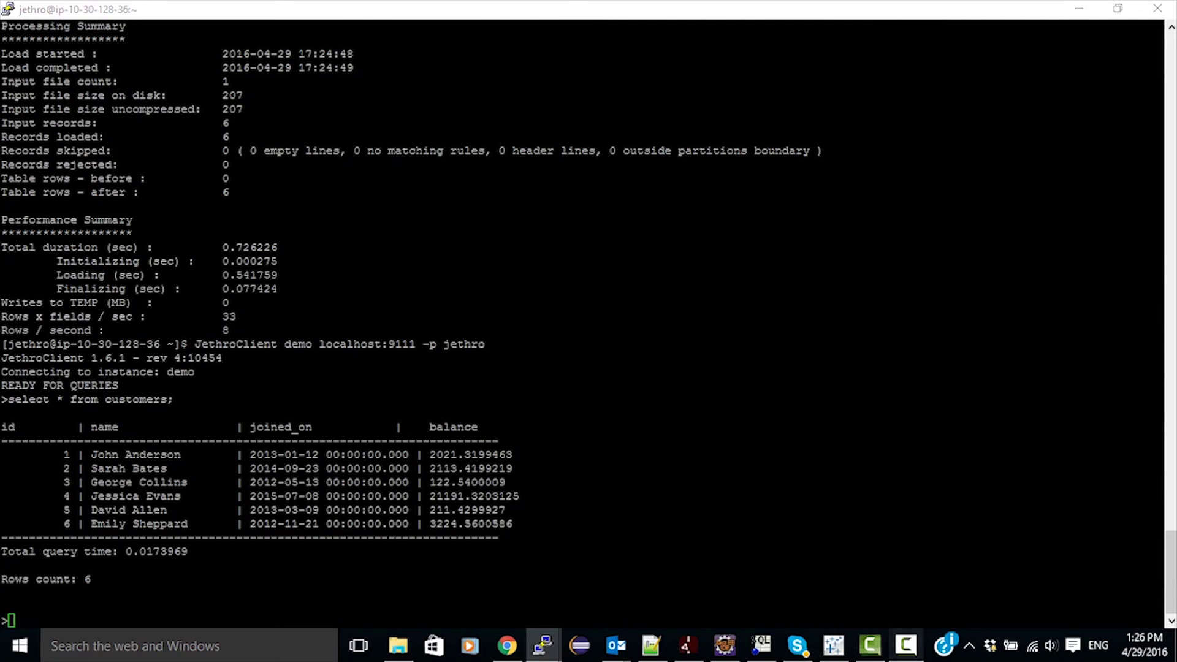